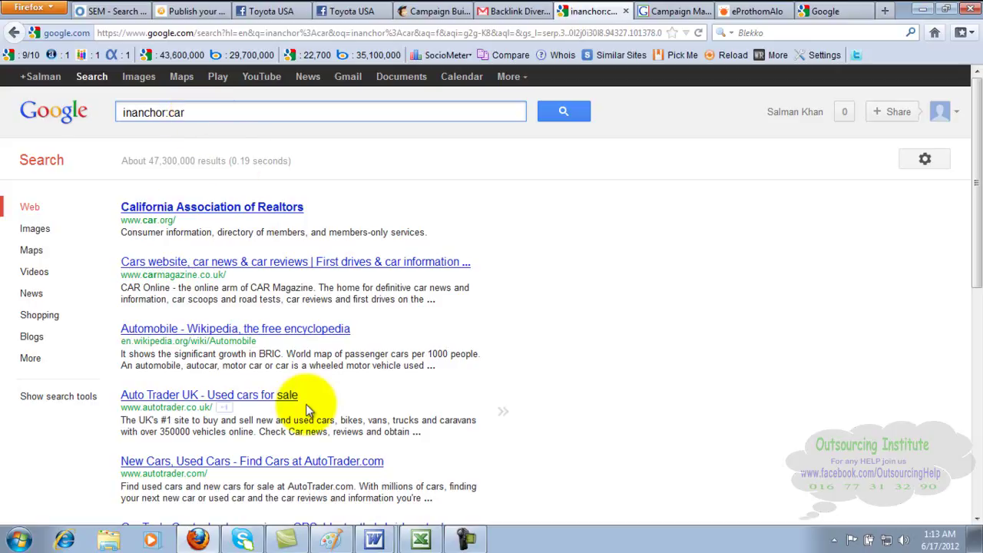
{"action": "left_click", "coordinate": [333, 540]}
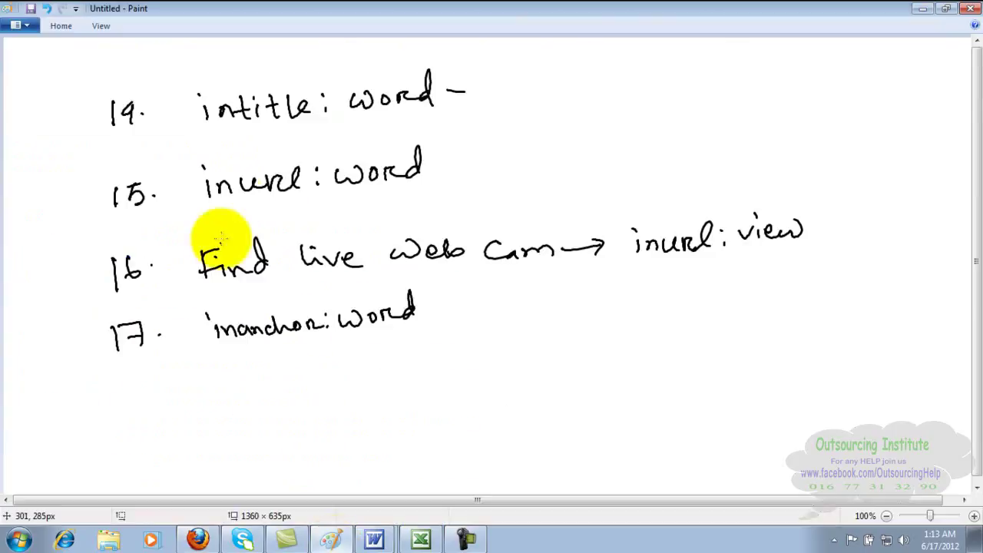
{"action": "mouse_move", "coordinate": [115, 376]}
{"action": "left_mouse_down"}
{"action": "mouse_move", "coordinate": [116, 405]}
{"action": "mouse_move", "coordinate": [140, 376]}
{"action": "left_mouse_up"}
{"action": "left_click", "coordinate": [159, 386]}
{"action": "mouse_move", "coordinate": [205, 367]}
{"action": "left_mouse_down"}
{"action": "mouse_move", "coordinate": [223, 379]}
{"action": "mouse_move", "coordinate": [286, 378]}
{"action": "left_mouse_up"}
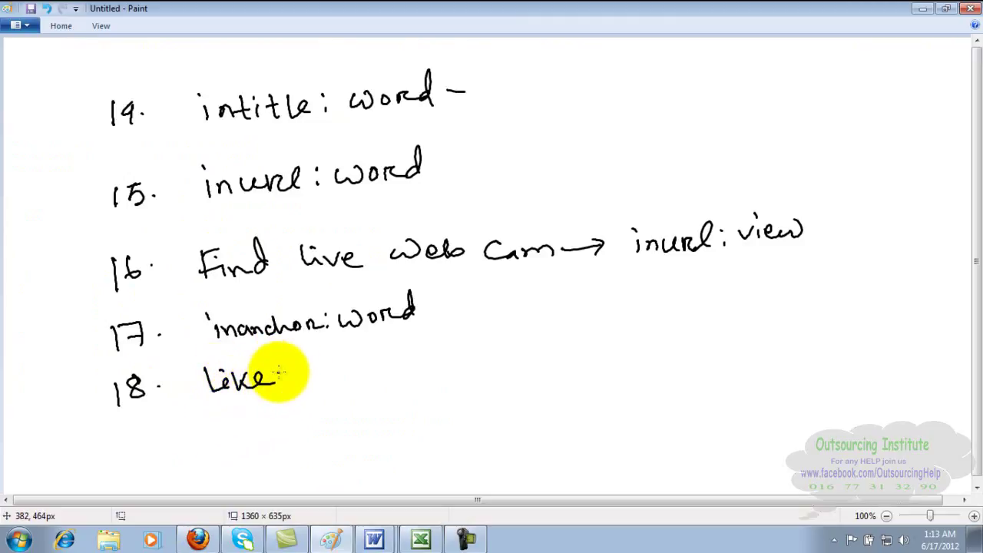
{"action": "left_click", "coordinate": [283, 370]}
{"action": "left_click", "coordinate": [285, 383]}
{"action": "left_click_drag", "start_coordinate": [302, 367], "coordinate": [388, 372]}
{"action": "left_click", "coordinate": [383, 369]}
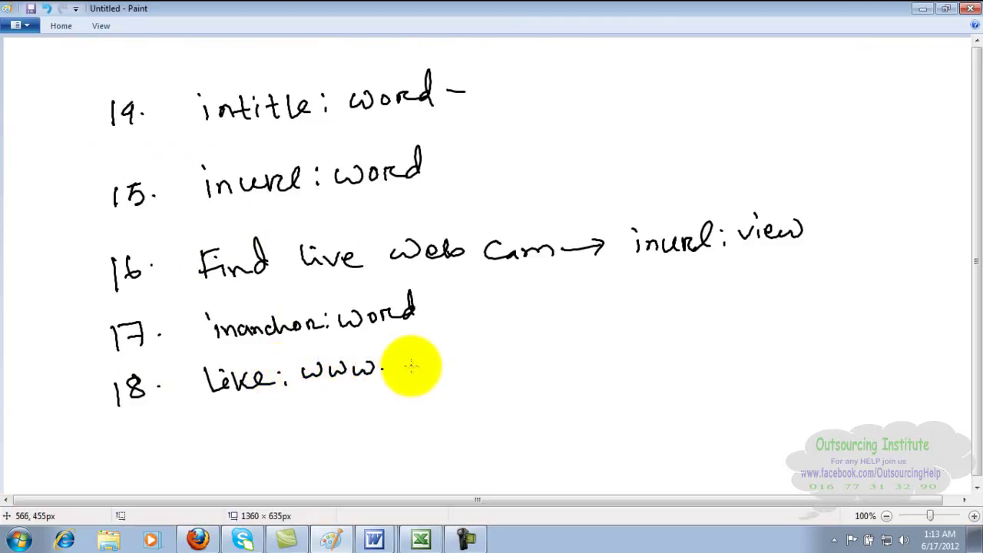
{"action": "left_click", "coordinate": [400, 344]}
{"action": "mouse_move", "coordinate": [402, 358]}
{"action": "left_mouse_down"}
{"action": "mouse_move", "coordinate": [403, 372]}
{"action": "mouse_move", "coordinate": [430, 363]}
{"action": "mouse_move", "coordinate": [420, 380]}
{"action": "mouse_move", "coordinate": [430, 360]}
{"action": "left_mouse_up"}
{"action": "left_click_drag", "start_coordinate": [440, 360], "coordinate": [507, 368]}
{"action": "mouse_move", "coordinate": [513, 344]}
{"action": "left_mouse_down"}
{"action": "mouse_move", "coordinate": [515, 368]}
{"action": "mouse_move", "coordinate": [525, 353]}
{"action": "mouse_move", "coordinate": [529, 365]}
{"action": "mouse_move", "coordinate": [584, 359]}
{"action": "left_mouse_up"}
{"action": "mouse_move", "coordinate": [598, 350]}
{"action": "left_mouse_down"}
{"action": "mouse_move", "coordinate": [607, 360]}
{"action": "mouse_move", "coordinate": [650, 343]}
{"action": "mouse_move", "coordinate": [686, 352]}
{"action": "left_mouse_up"}
{"action": "left_click", "coordinate": [618, 354]}
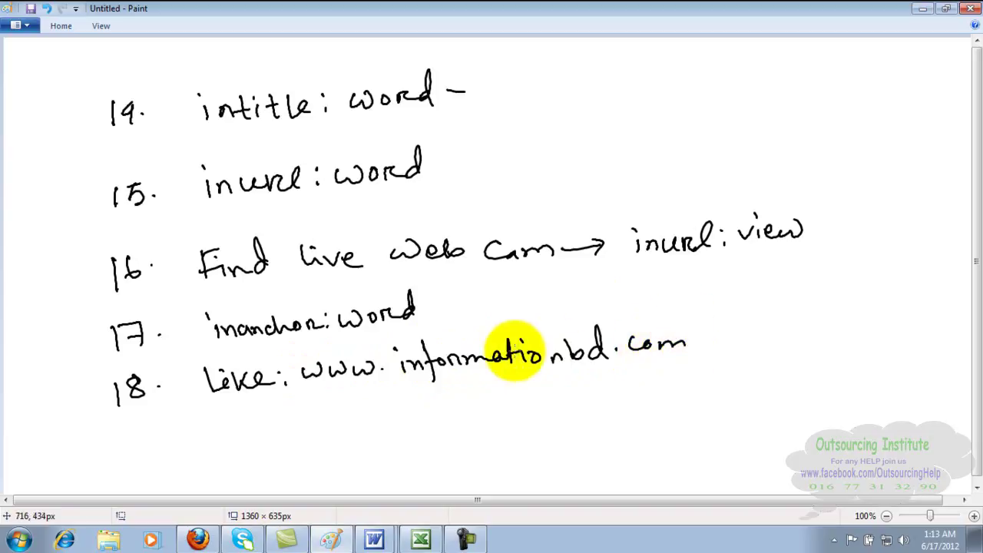
Underline the web address and the word "Like" in item 18, and bracket "informationbd".
{"action": "mouse_move", "coordinate": [317, 392]}
{"action": "left_mouse_down"}
{"action": "mouse_move", "coordinate": [538, 382]}
{"action": "mouse_move", "coordinate": [693, 357]}
{"action": "left_mouse_up"}
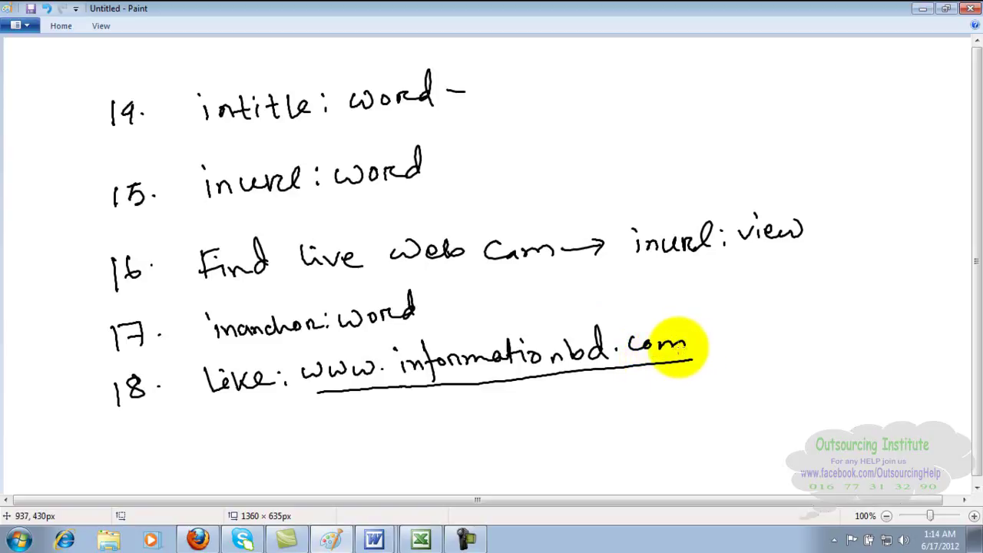
{"action": "left_click_drag", "start_coordinate": [394, 338], "coordinate": [396, 381]}
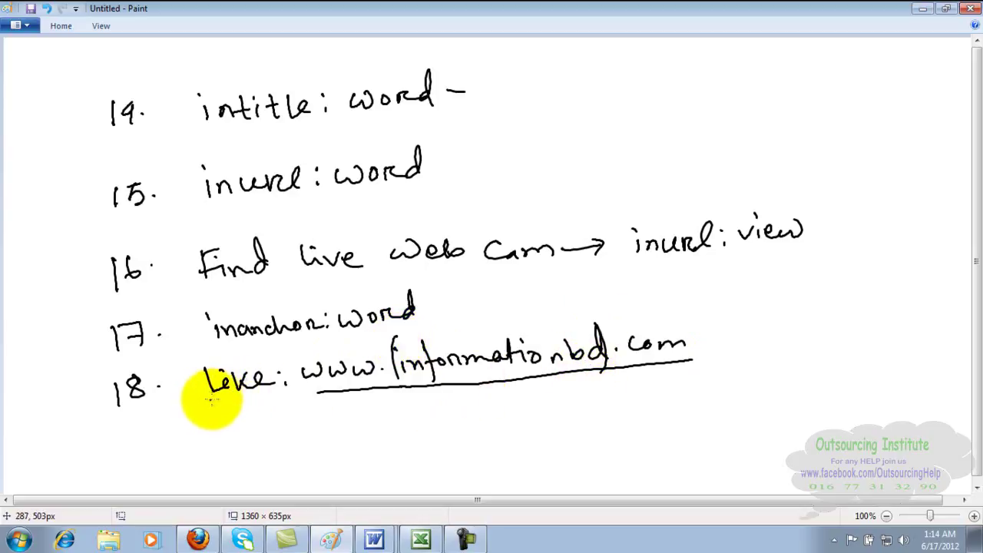
{"action": "left_click_drag", "start_coordinate": [216, 399], "coordinate": [322, 389]}
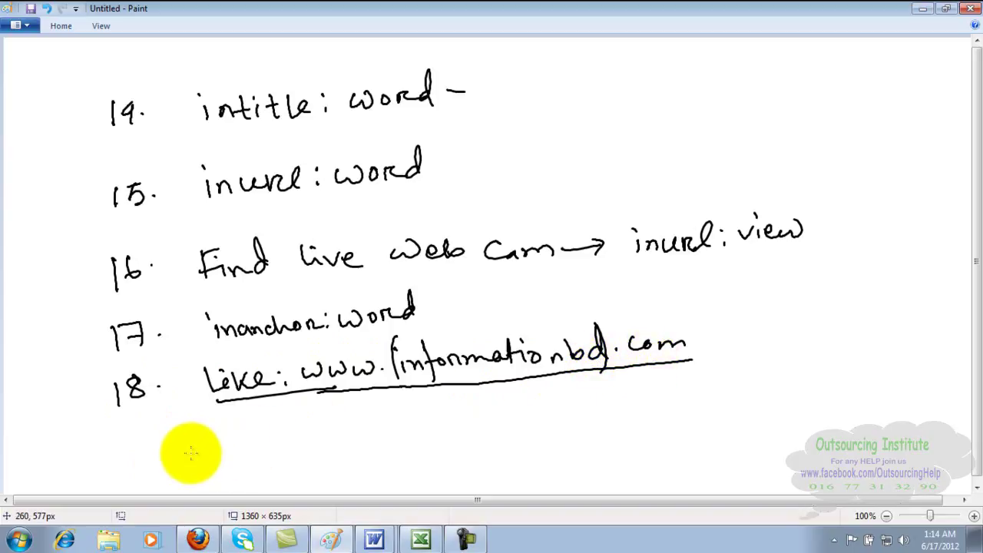
Handwrite "19. Weather Chittagong" as a new line below item 18.
{"action": "mouse_move", "coordinate": [121, 442]}
{"action": "left_mouse_down"}
{"action": "mouse_move", "coordinate": [127, 464]}
{"action": "mouse_move", "coordinate": [145, 464]}
{"action": "left_mouse_up"}
{"action": "left_click", "coordinate": [165, 449]}
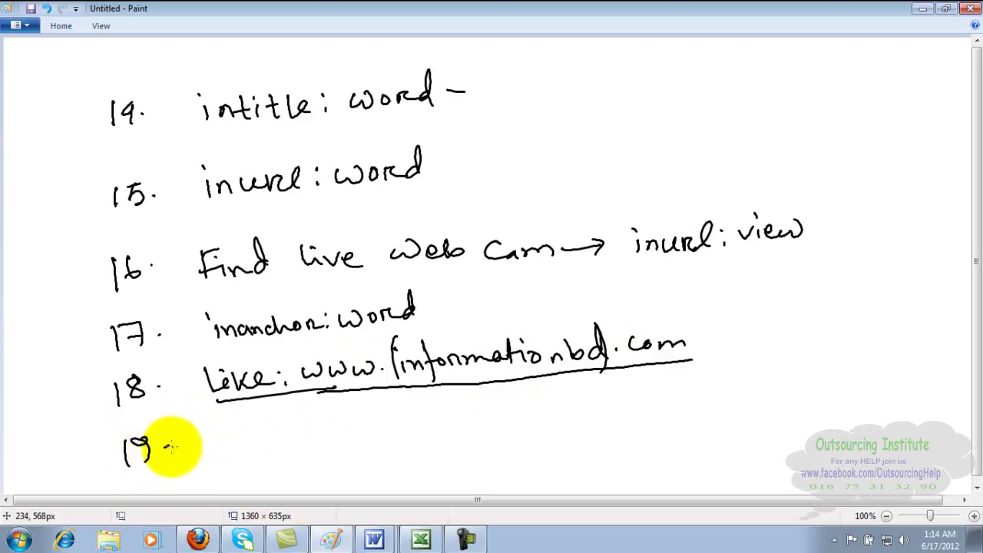
{"action": "mouse_move", "coordinate": [220, 434]}
{"action": "left_mouse_down"}
{"action": "mouse_move", "coordinate": [307, 445]}
{"action": "mouse_move", "coordinate": [315, 424]}
{"action": "mouse_move", "coordinate": [350, 438]}
{"action": "mouse_move", "coordinate": [461, 435]}
{"action": "mouse_move", "coordinate": [483, 417]}
{"action": "mouse_move", "coordinate": [460, 407]}
{"action": "mouse_move", "coordinate": [544, 430]}
{"action": "mouse_move", "coordinate": [586, 420]}
{"action": "mouse_move", "coordinate": [632, 439]}
{"action": "mouse_move", "coordinate": [670, 388]}
{"action": "left_mouse_up"}
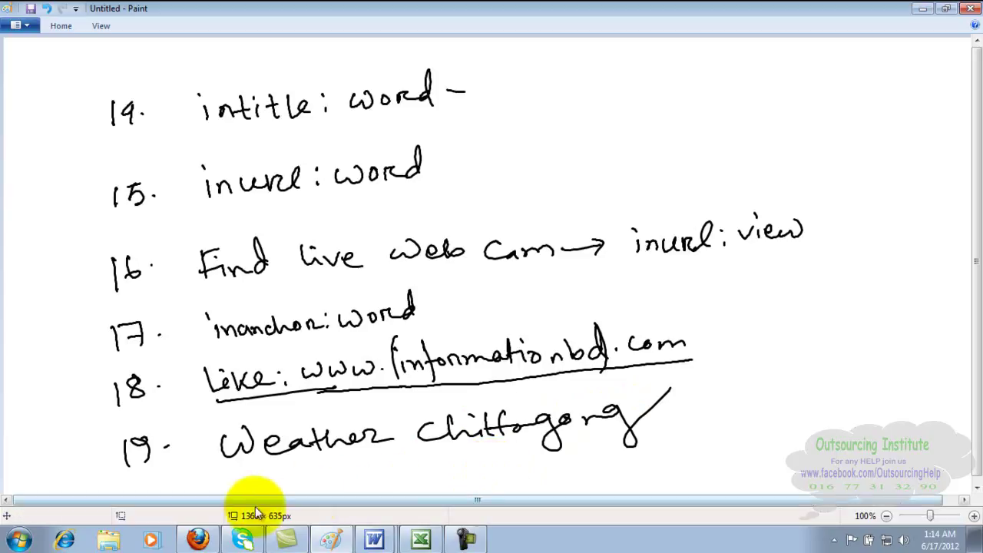
Switch to Firefox and search Google for "weather chittagong".
{"action": "left_click", "coordinate": [206, 539]}
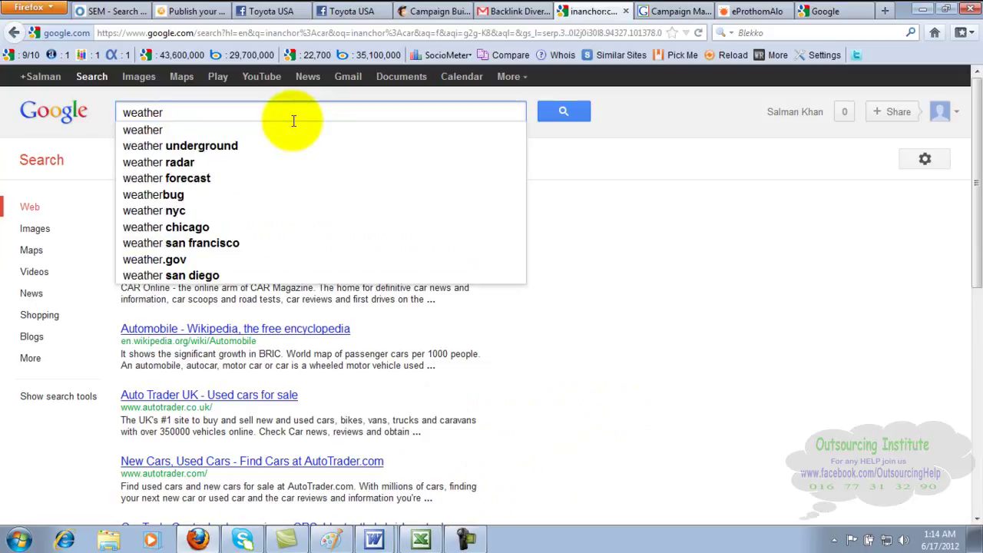
{"action": "type", "text": "chittagong"}
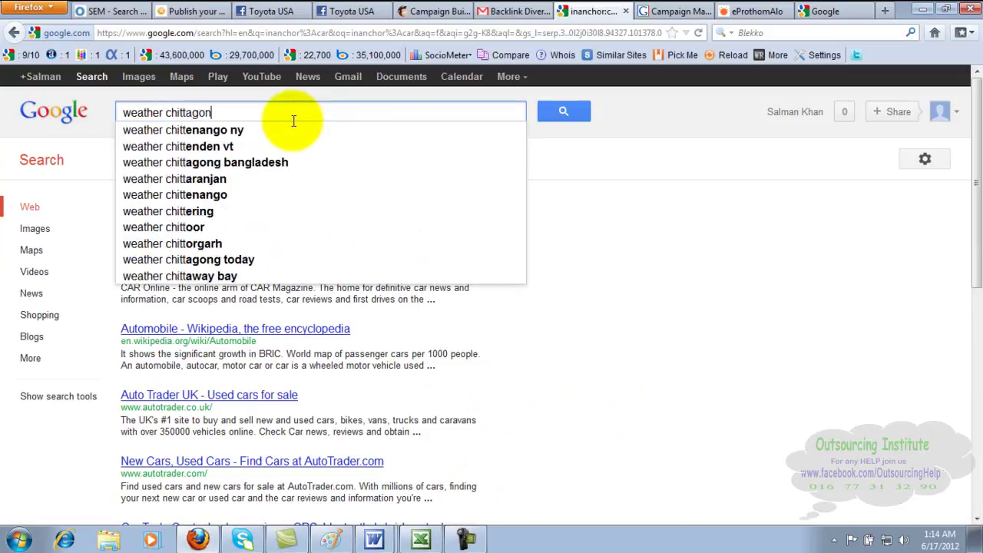
{"action": "key", "text": "Return"}
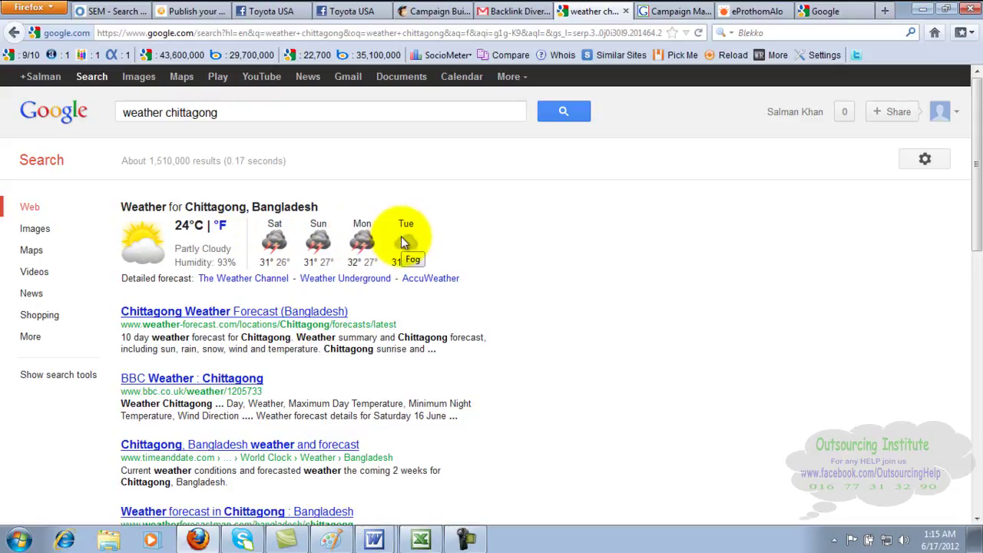
Open The Weather Channel's detailed forecast for Chittagong and look through the 10-day forecast.
{"action": "left_click", "coordinate": [256, 284]}
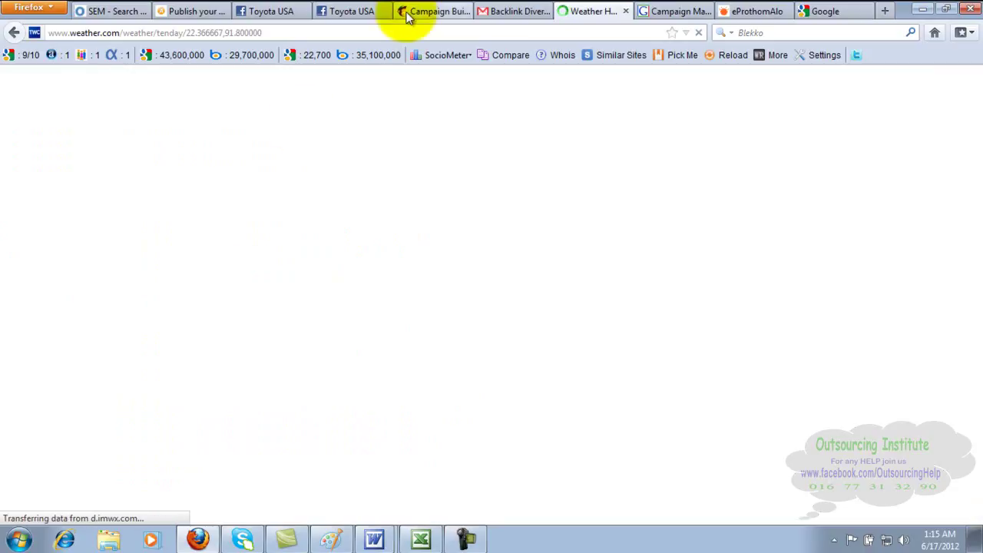
{"action": "left_click", "coordinate": [400, 33]}
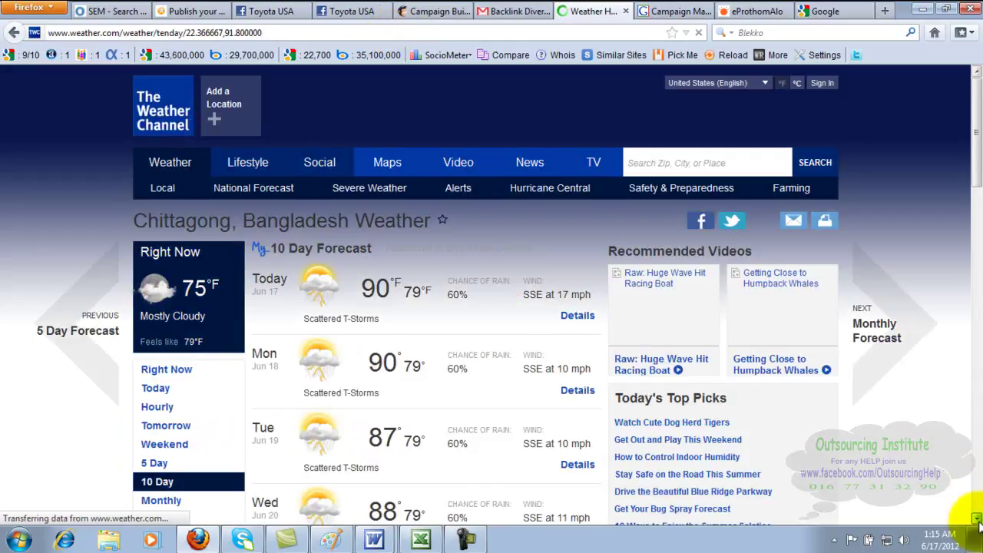
{"action": "left_click", "coordinate": [978, 520]}
{"action": "left_click", "coordinate": [978, 519]}
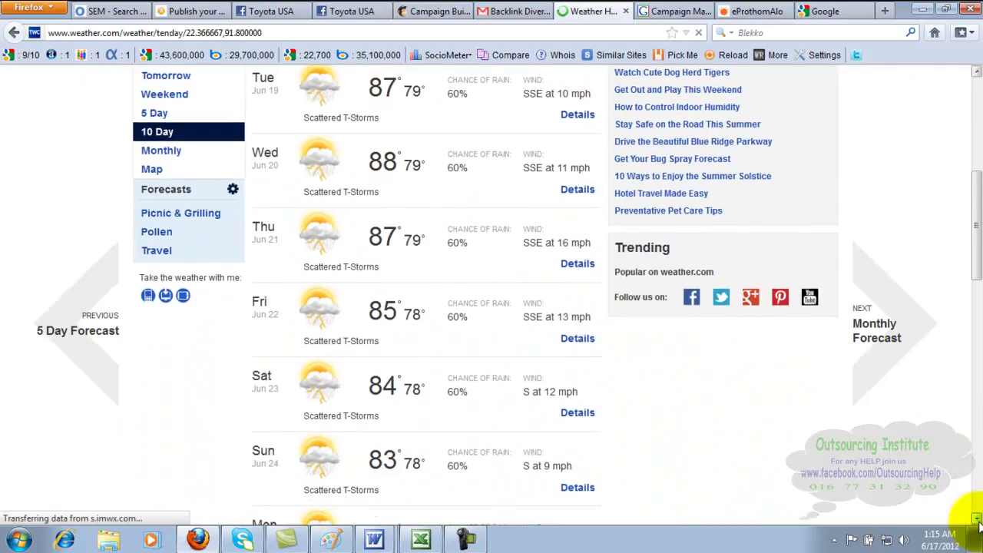
{"action": "left_click", "coordinate": [978, 520]}
{"action": "left_click", "coordinate": [978, 521]}
{"action": "left_click", "coordinate": [978, 520]}
{"action": "left_click", "coordinate": [978, 520]}
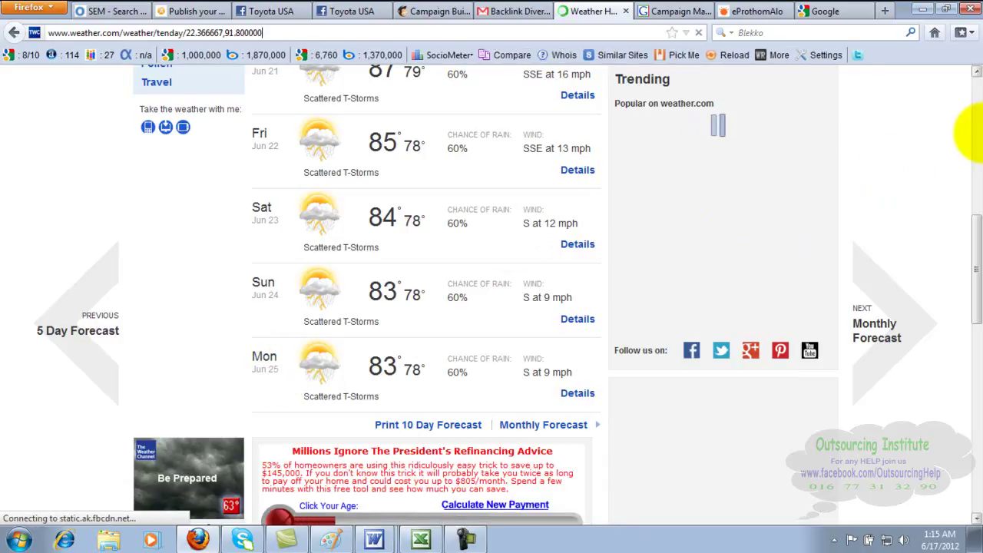
{"action": "left_click", "coordinate": [979, 137]}
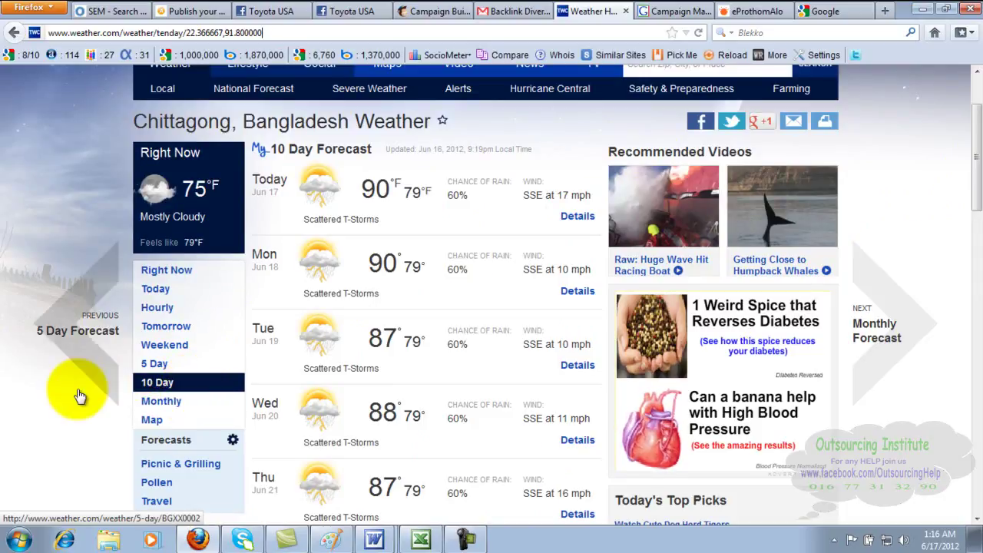
Open the interactive weather map for Chittagong and examine the surrounding regions, from China down to the Bay of Bengal.
{"action": "left_click", "coordinate": [154, 428]}
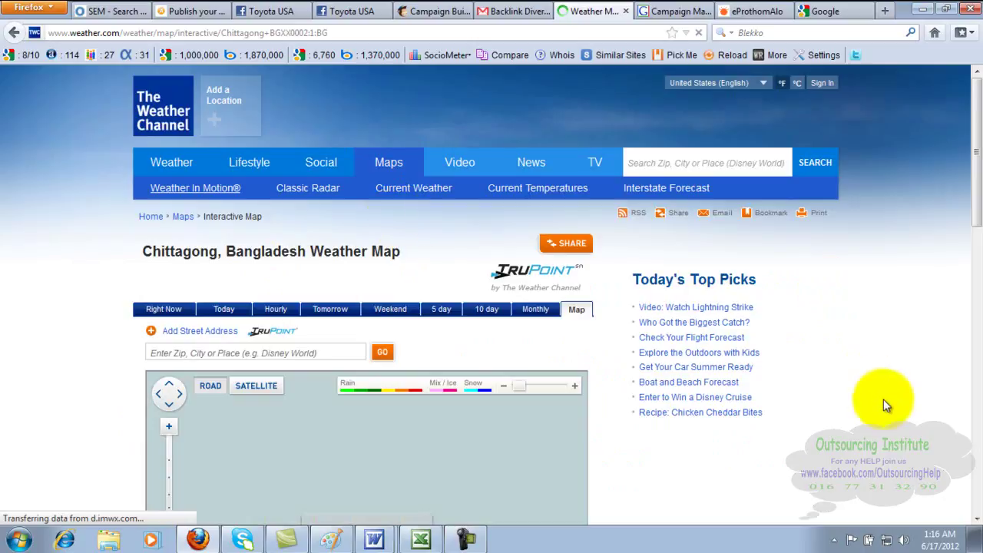
{"action": "left_click", "coordinate": [977, 520]}
{"action": "left_click", "coordinate": [977, 520]}
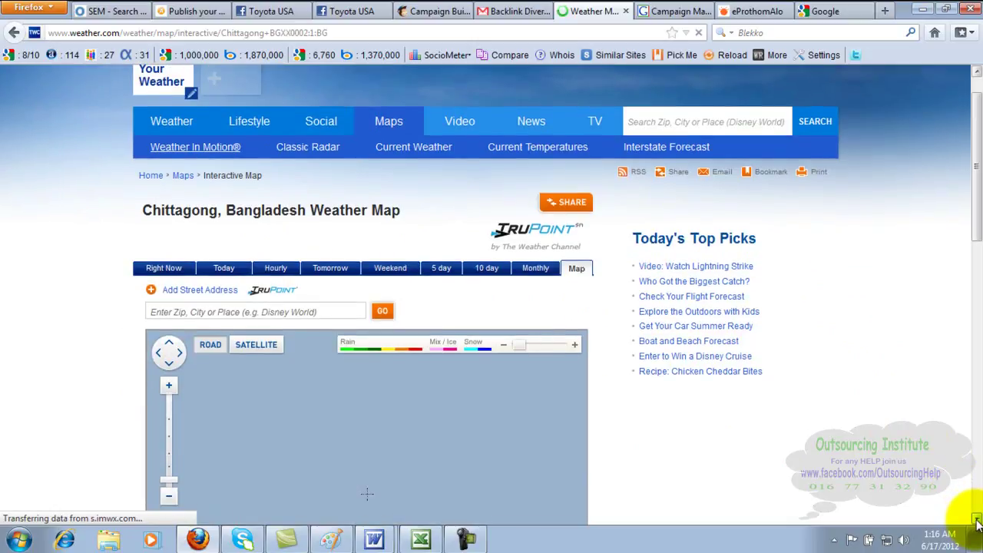
{"action": "left_click", "coordinate": [977, 520]}
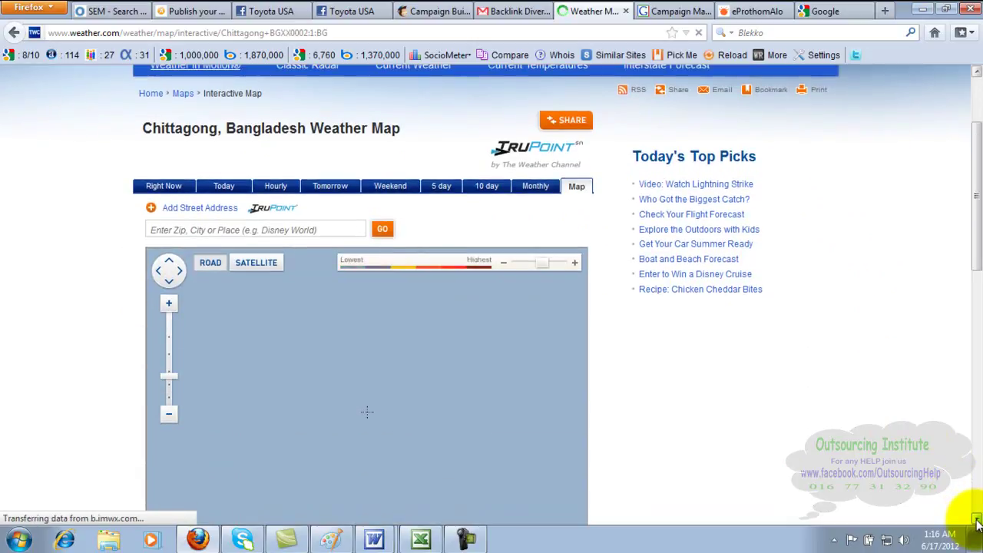
{"action": "left_click", "coordinate": [977, 520]}
{"action": "left_click", "coordinate": [977, 521]}
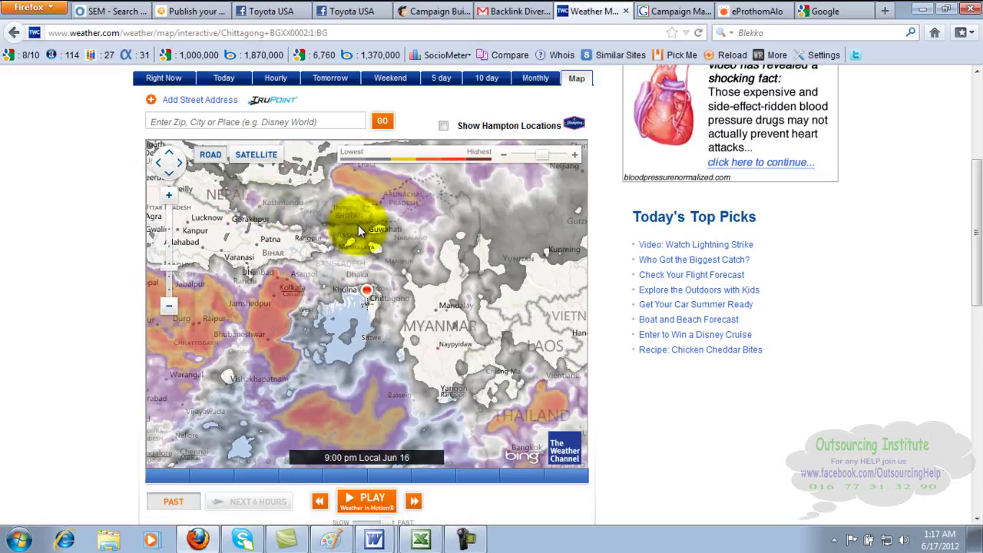
{"action": "left_click_drag", "start_coordinate": [358, 225], "coordinate": [337, 302]}
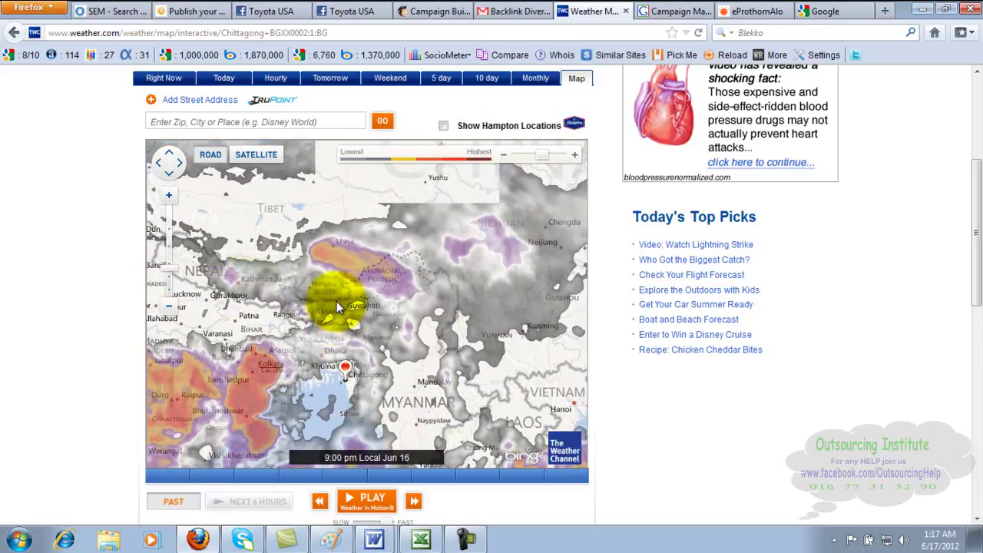
{"action": "left_click_drag", "start_coordinate": [419, 257], "coordinate": [298, 316]}
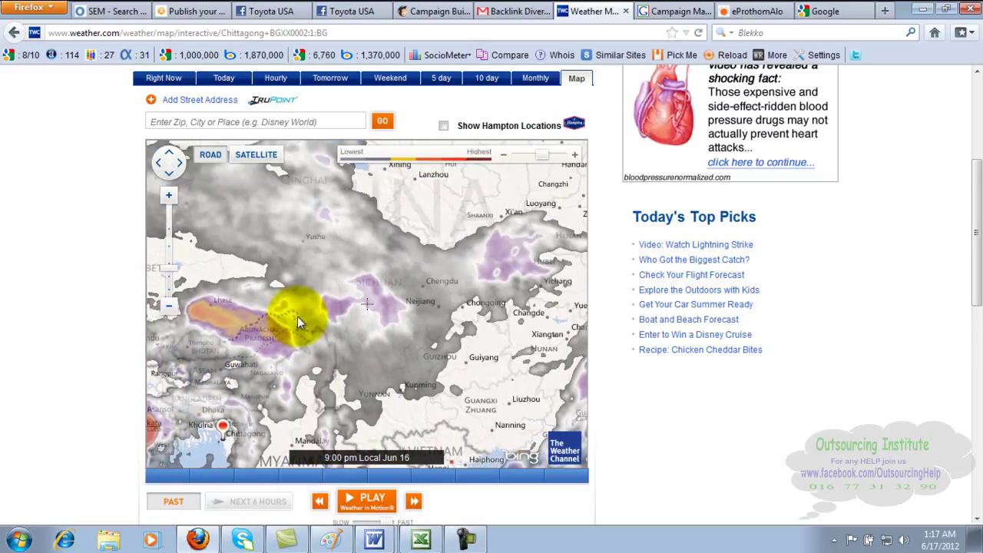
{"action": "left_click_drag", "start_coordinate": [409, 227], "coordinate": [378, 354]}
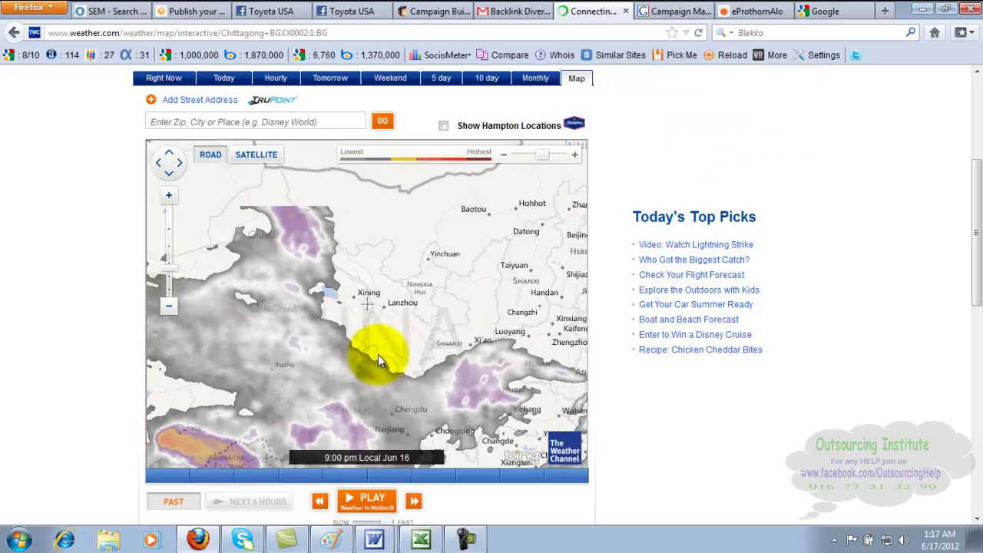
{"action": "left_click_drag", "start_coordinate": [311, 330], "coordinate": [457, 217]}
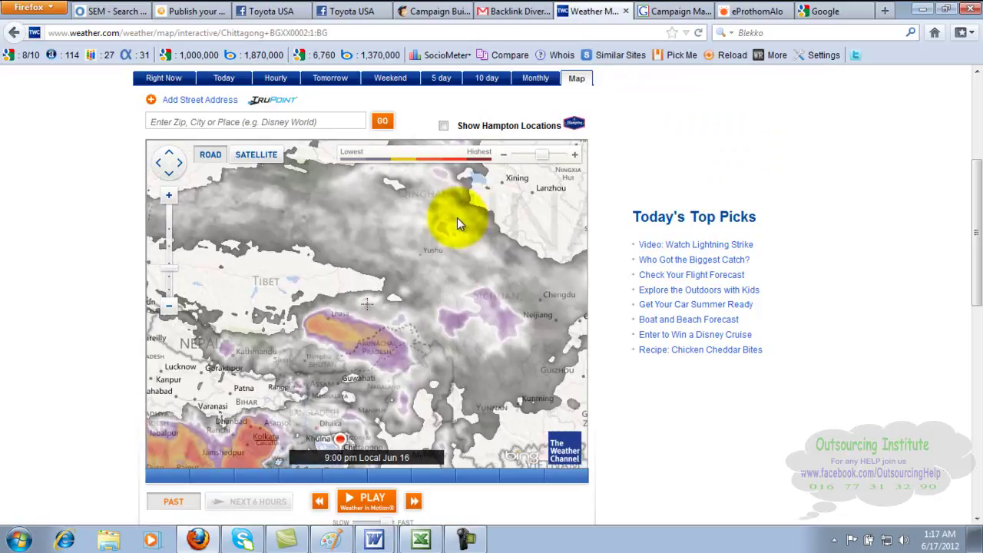
{"action": "left_click_drag", "start_coordinate": [384, 346], "coordinate": [417, 259]}
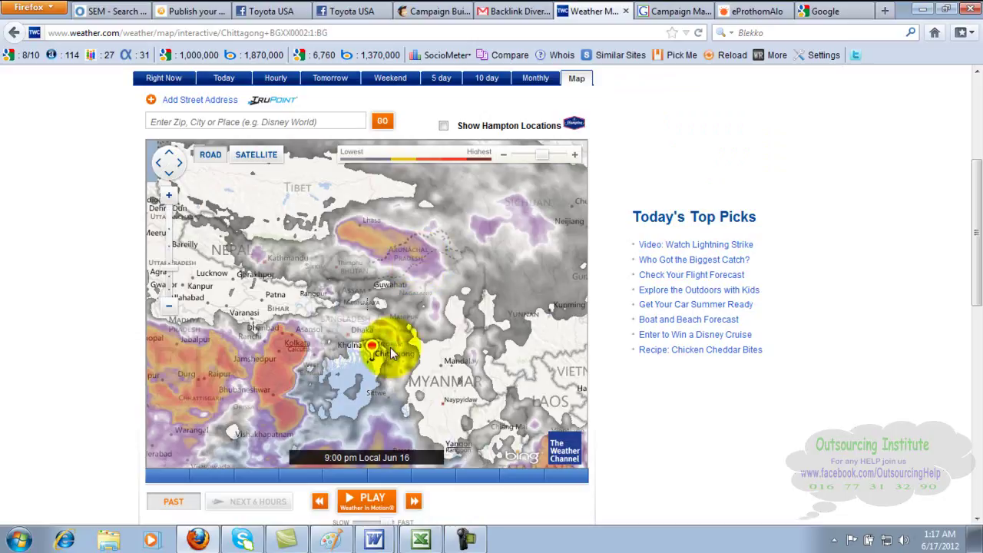
{"action": "left_click_drag", "start_coordinate": [384, 345], "coordinate": [404, 263]}
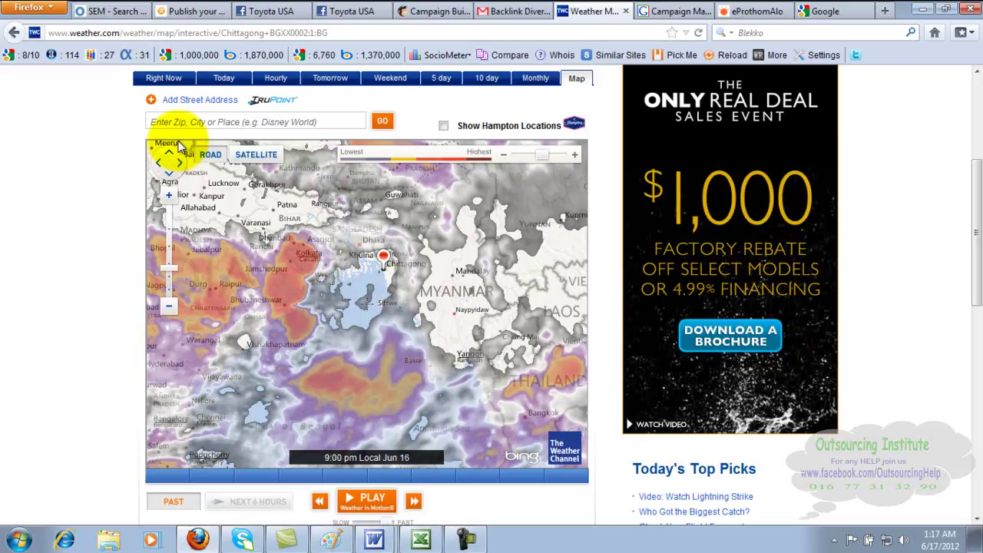
Switch to Paint, start a blank drawing without saving the current notes, and handwrite "20. define:word" at its top.
{"action": "left_click", "coordinate": [198, 540]}
{"action": "left_click", "coordinate": [198, 540]}
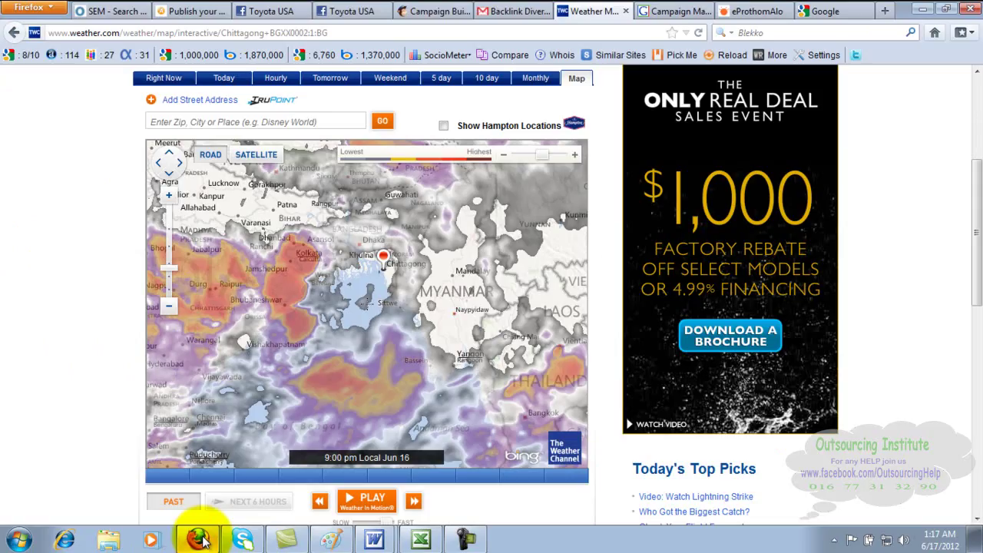
{"action": "left_click", "coordinate": [201, 541]}
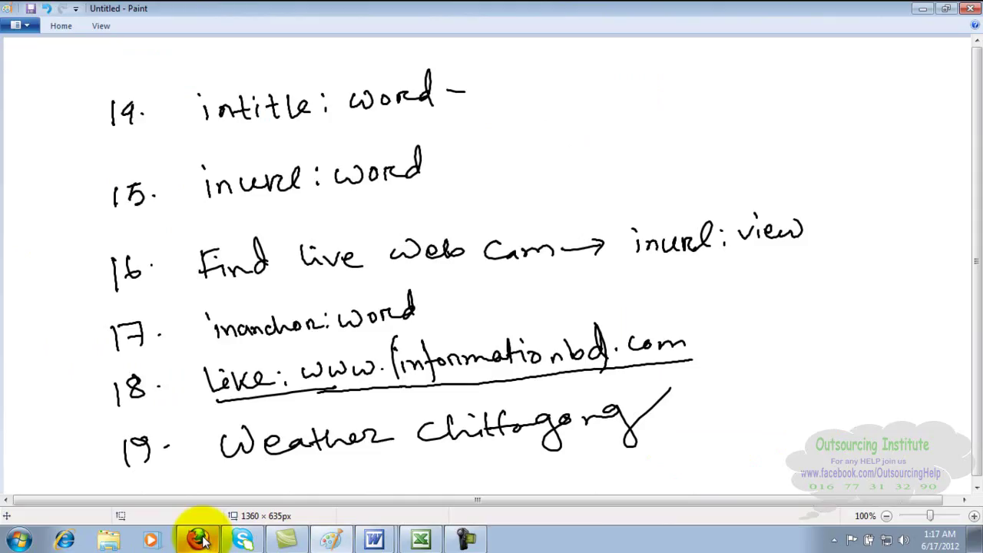
{"action": "key", "text": "alt+F4"}
{"action": "key", "text": "n"}
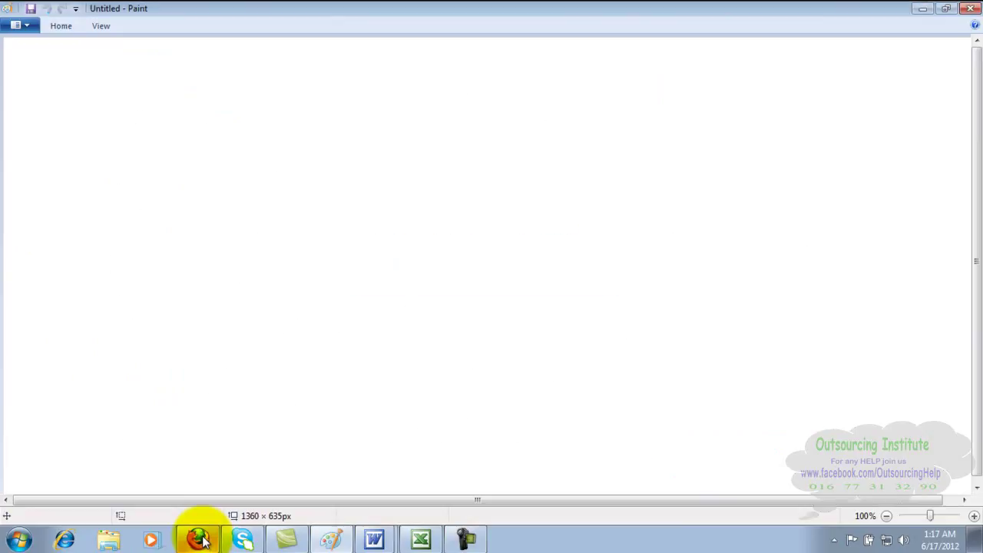
{"action": "mouse_move", "coordinate": [64, 87]}
{"action": "left_mouse_down"}
{"action": "mouse_move", "coordinate": [86, 112]}
{"action": "mouse_move", "coordinate": [93, 90]}
{"action": "left_mouse_up"}
{"action": "mouse_move", "coordinate": [218, 83]}
{"action": "left_mouse_down"}
{"action": "mouse_move", "coordinate": [209, 84]}
{"action": "mouse_move", "coordinate": [253, 89]}
{"action": "mouse_move", "coordinate": [266, 79]}
{"action": "mouse_move", "coordinate": [315, 93]}
{"action": "mouse_move", "coordinate": [395, 72]}
{"action": "mouse_move", "coordinate": [421, 48]}
{"action": "left_mouse_up"}
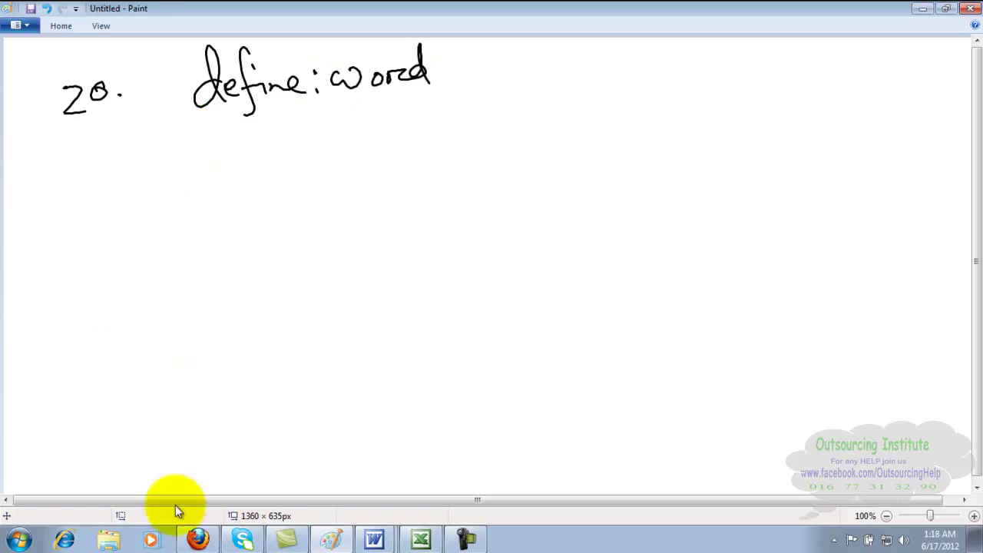
Switch to Firefox and search Google for "define:fight".
{"action": "left_click", "coordinate": [188, 536]}
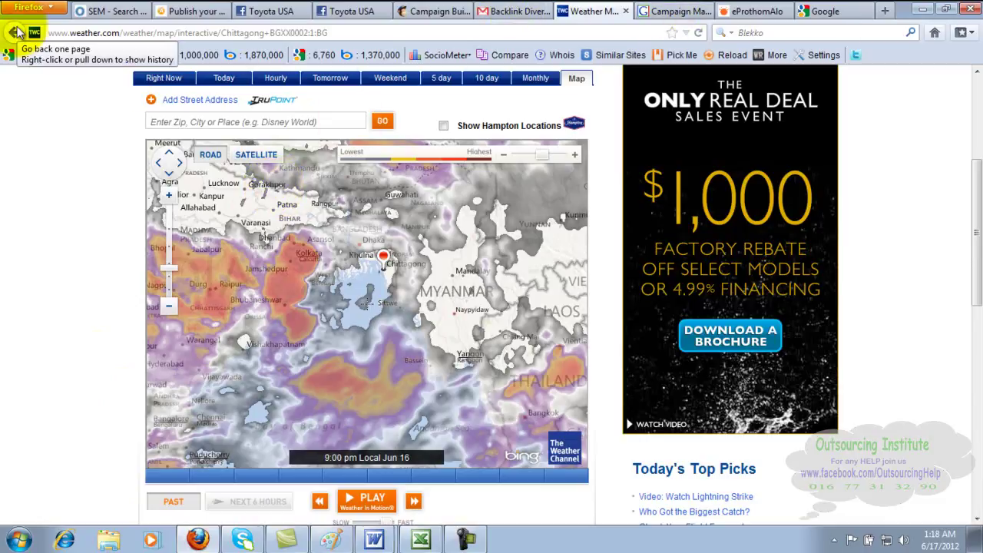
{"action": "left_click", "coordinate": [817, 11]}
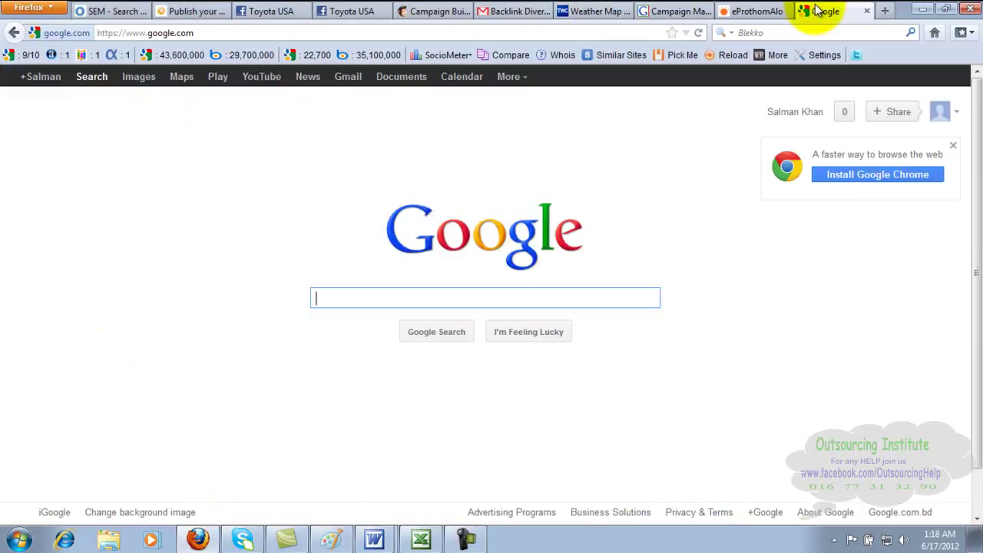
{"action": "type", "text": "defien"}
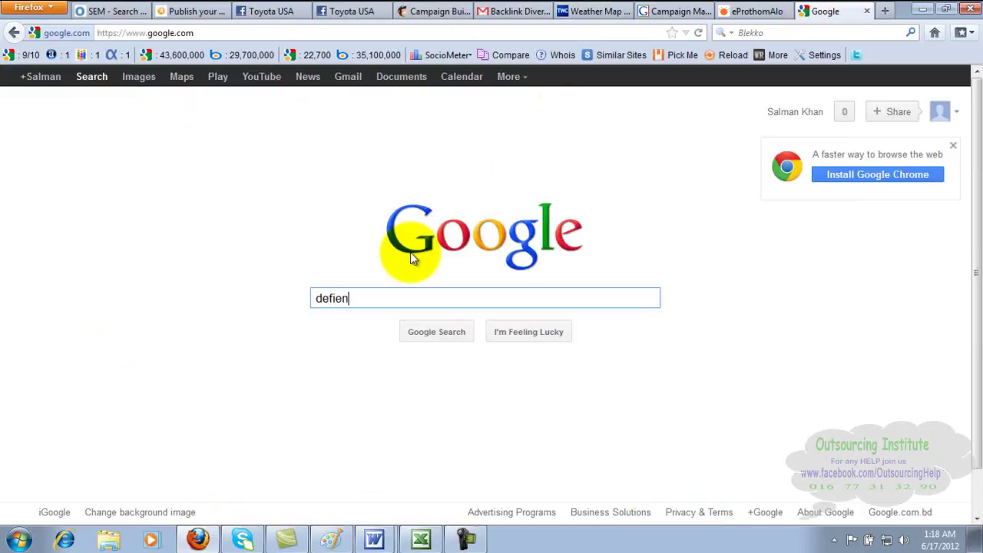
{"action": "key", "text": "BackSpace"}
{"action": "key", "text": "BackSpace"}
{"action": "type", "text": "ne:"}
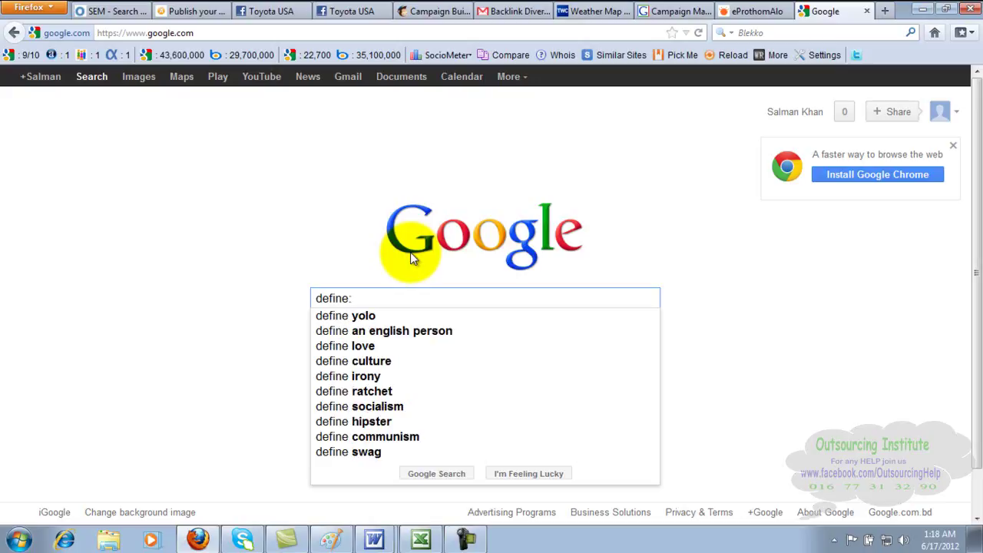
{"action": "type", "text": "fight"}
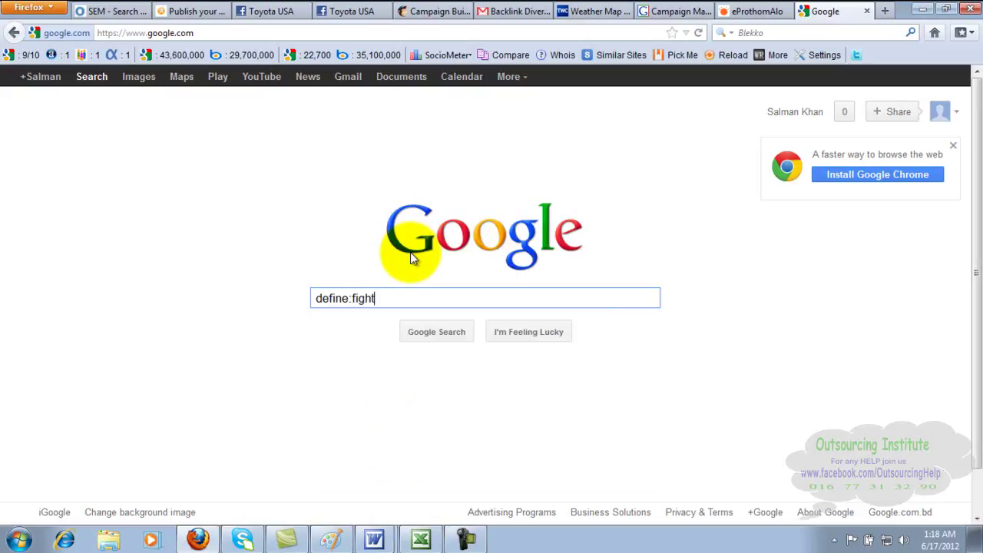
{"action": "key", "text": "Return"}
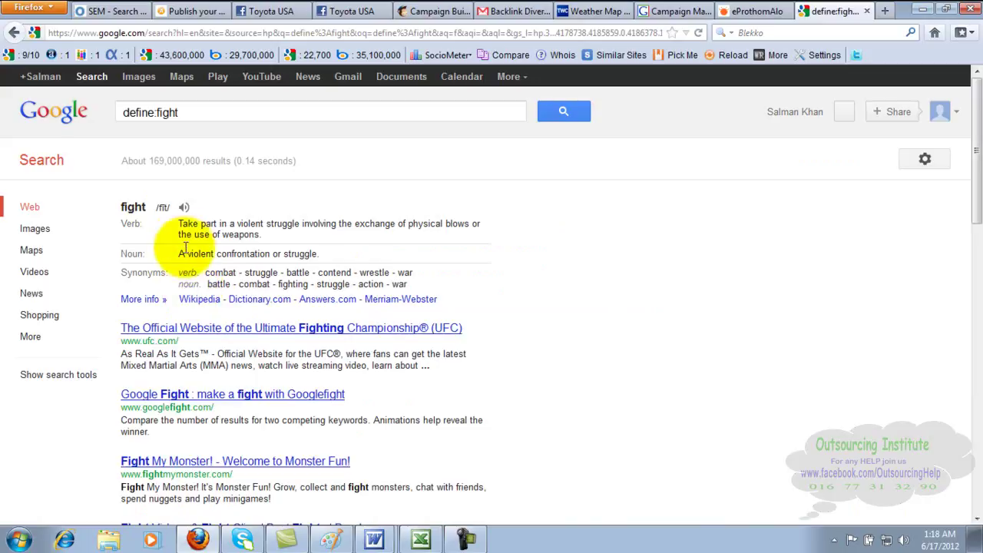
Play the pronunciation of "fight" and highlight the start of its synonyms line.
{"action": "left_click", "coordinate": [185, 208]}
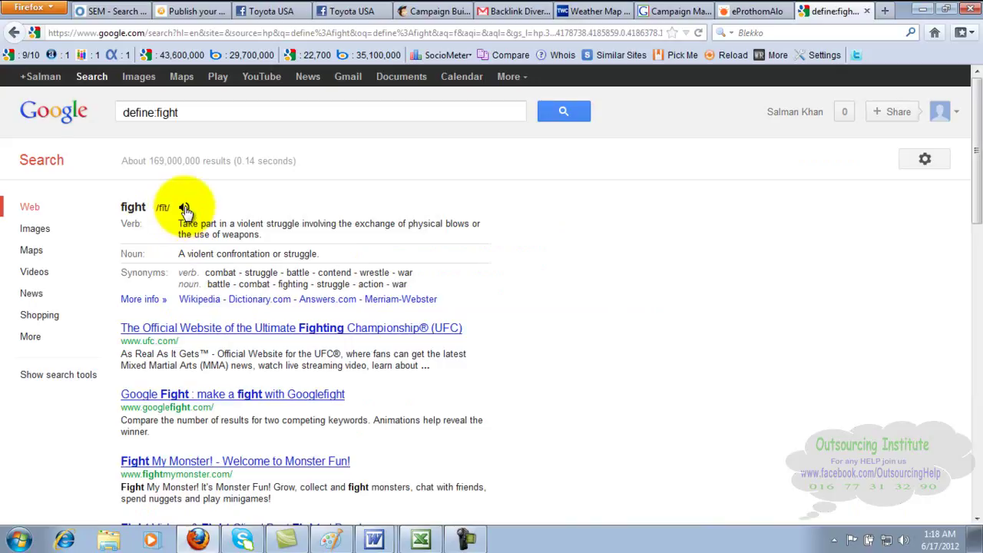
{"action": "left_click", "coordinate": [206, 119]}
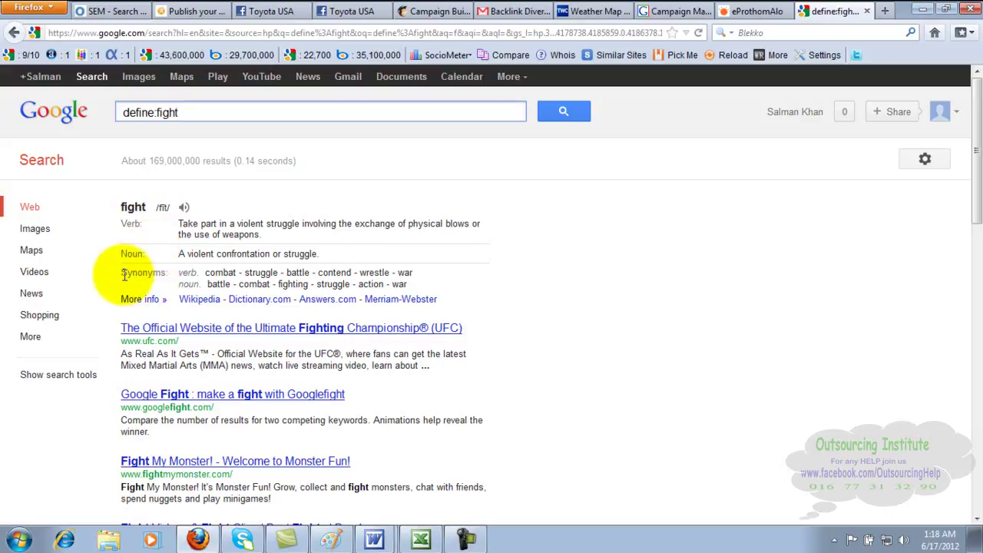
{"action": "left_click_drag", "start_coordinate": [121, 274], "coordinate": [222, 271]}
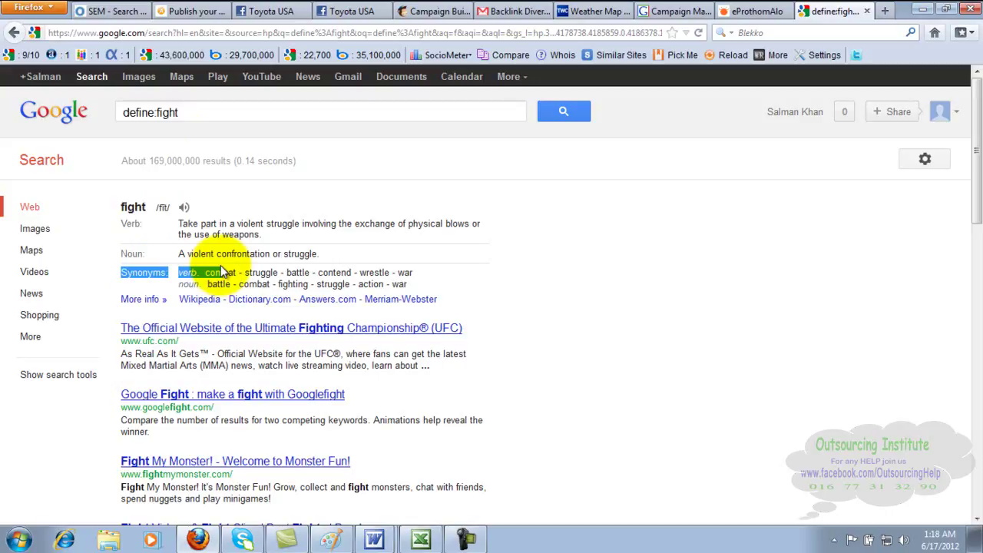
Search for "define:often" and play the word's pronunciation.
{"action": "left_click", "coordinate": [221, 108]}
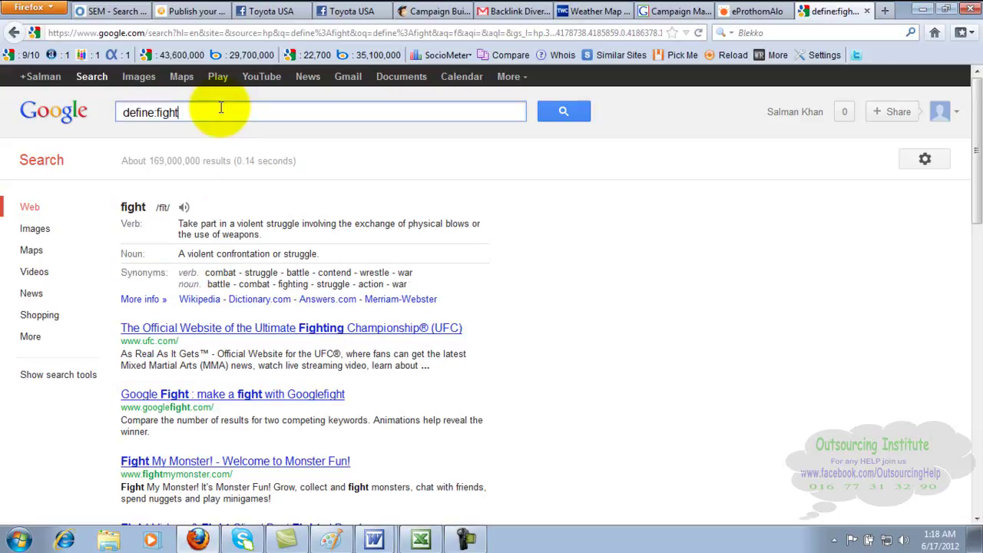
{"action": "key", "text": "BackSpace"}
{"action": "key", "text": "BackSpace"}
{"action": "key", "text": "BackSpace"}
{"action": "key", "text": "BackSpace"}
{"action": "type", "text": "often"}
{"action": "left_click", "coordinate": [569, 112]}
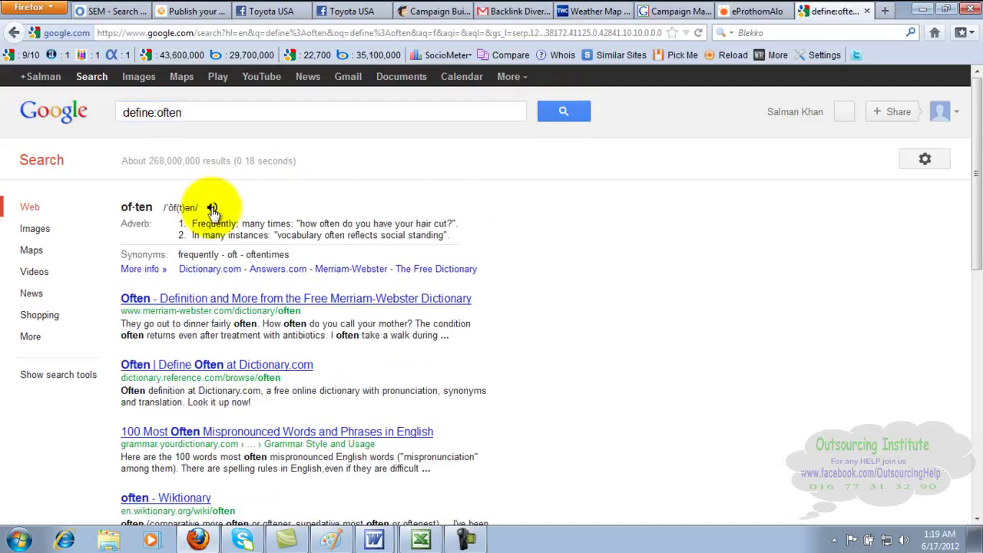
{"action": "left_click", "coordinate": [213, 209]}
Switch to Paint and handwrite "21. Convert" below the define:word note.
{"action": "left_click", "coordinate": [338, 539]}
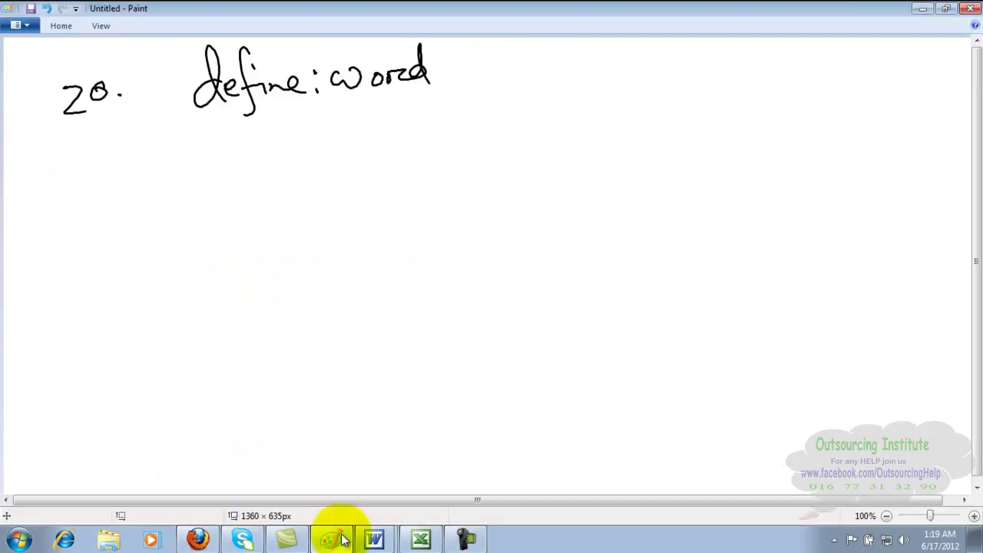
{"action": "left_click", "coordinate": [160, 195]}
{"action": "mouse_move", "coordinate": [63, 163]}
{"action": "left_mouse_down"}
{"action": "mouse_move", "coordinate": [68, 184]}
{"action": "mouse_move", "coordinate": [89, 184]}
{"action": "left_mouse_up"}
{"action": "left_click_drag", "start_coordinate": [96, 158], "coordinate": [96, 184]}
{"action": "left_click", "coordinate": [113, 170]}
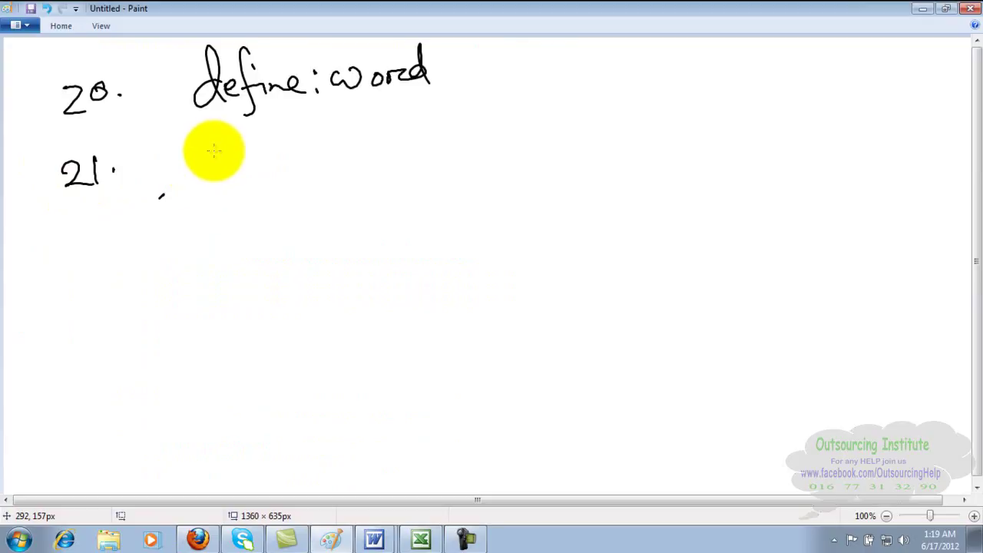
{"action": "mouse_move", "coordinate": [217, 154]}
{"action": "left_mouse_down"}
{"action": "mouse_move", "coordinate": [279, 163]}
{"action": "mouse_move", "coordinate": [330, 143]}
{"action": "mouse_move", "coordinate": [338, 156]}
{"action": "left_mouse_up"}
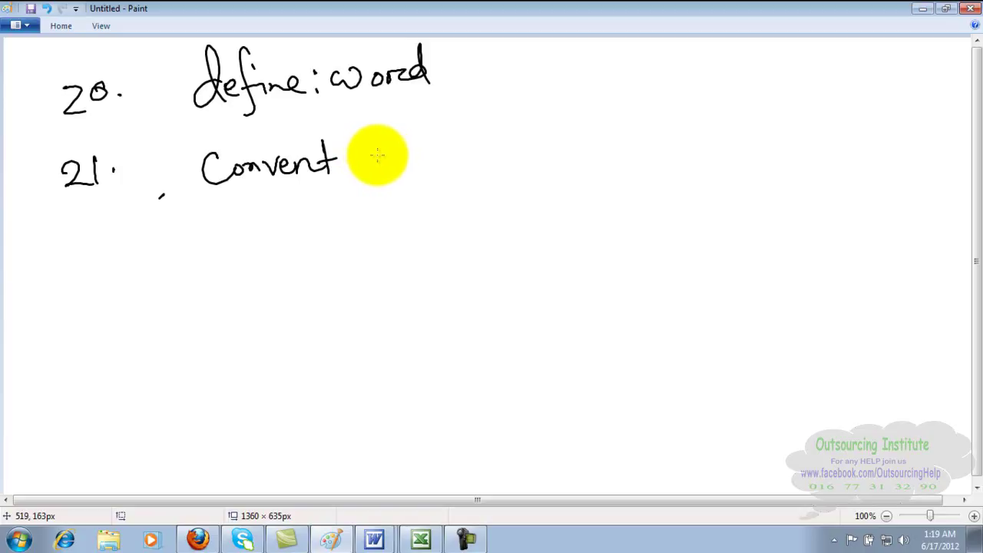
Handwrite "– 15 stone in kilos" after "Convert" on line 21.
{"action": "left_click_drag", "start_coordinate": [370, 157], "coordinate": [442, 174]}
{"action": "left_click_drag", "start_coordinate": [479, 137], "coordinate": [459, 166]}
{"action": "left_click_drag", "start_coordinate": [516, 137], "coordinate": [503, 159]}
{"action": "mouse_move", "coordinate": [534, 132]}
{"action": "left_mouse_down"}
{"action": "mouse_move", "coordinate": [537, 157]}
{"action": "mouse_move", "coordinate": [544, 142]}
{"action": "left_mouse_up"}
{"action": "mouse_move", "coordinate": [551, 142]}
{"action": "left_mouse_down"}
{"action": "mouse_move", "coordinate": [578, 154]}
{"action": "mouse_move", "coordinate": [614, 150]}
{"action": "left_mouse_up"}
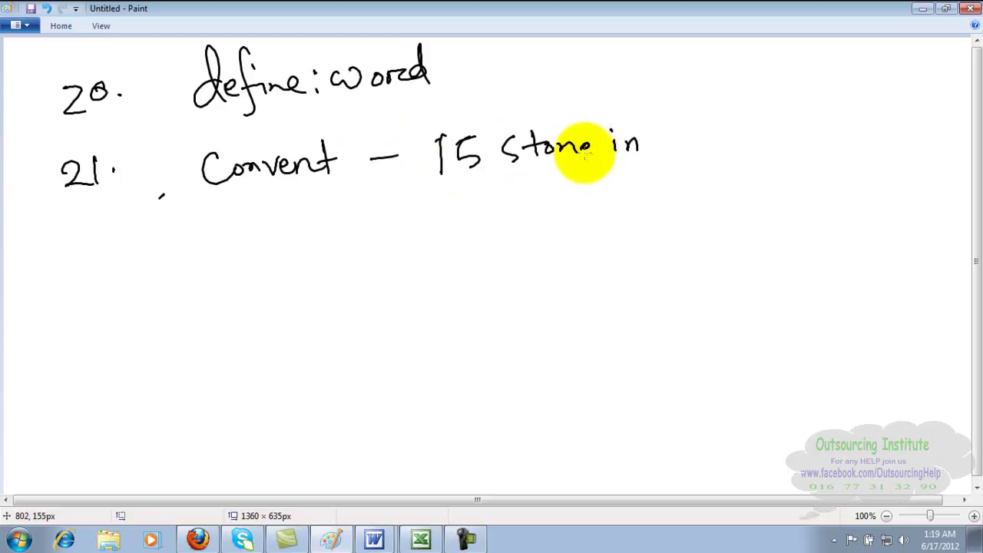
{"action": "left_click_drag", "start_coordinate": [581, 145], "coordinate": [593, 152]}
{"action": "left_click_drag", "start_coordinate": [657, 129], "coordinate": [658, 151]}
{"action": "left_click_drag", "start_coordinate": [671, 132], "coordinate": [682, 151]}
{"action": "mouse_move", "coordinate": [690, 129]}
{"action": "left_mouse_down"}
{"action": "mouse_move", "coordinate": [691, 148]}
{"action": "mouse_move", "coordinate": [719, 146]}
{"action": "left_mouse_up"}
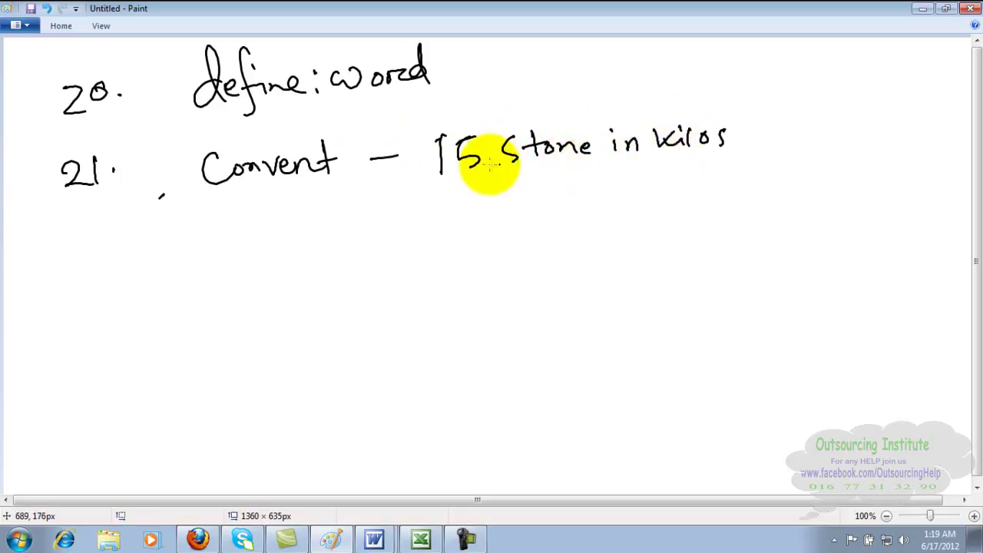
Strike out the handwritten word "stone" and write "ton" above it.
{"action": "left_click_drag", "start_coordinate": [507, 151], "coordinate": [569, 143]}
{"action": "left_click_drag", "start_coordinate": [529, 110], "coordinate": [531, 127]}
{"action": "left_click_drag", "start_coordinate": [521, 117], "coordinate": [577, 125]}
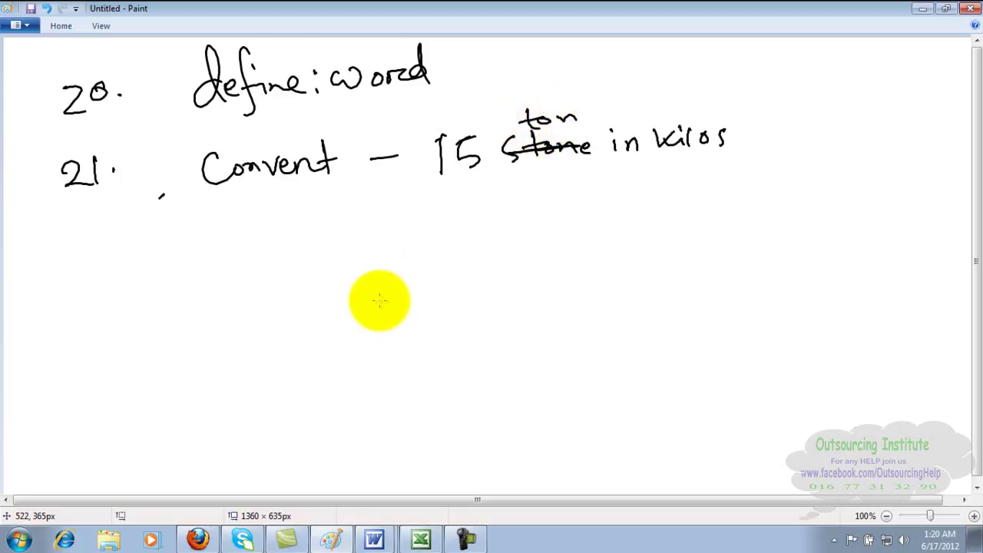
Switch to Firefox and replace the Google query with a search for "15 ton in kg".
{"action": "left_click", "coordinate": [196, 539]}
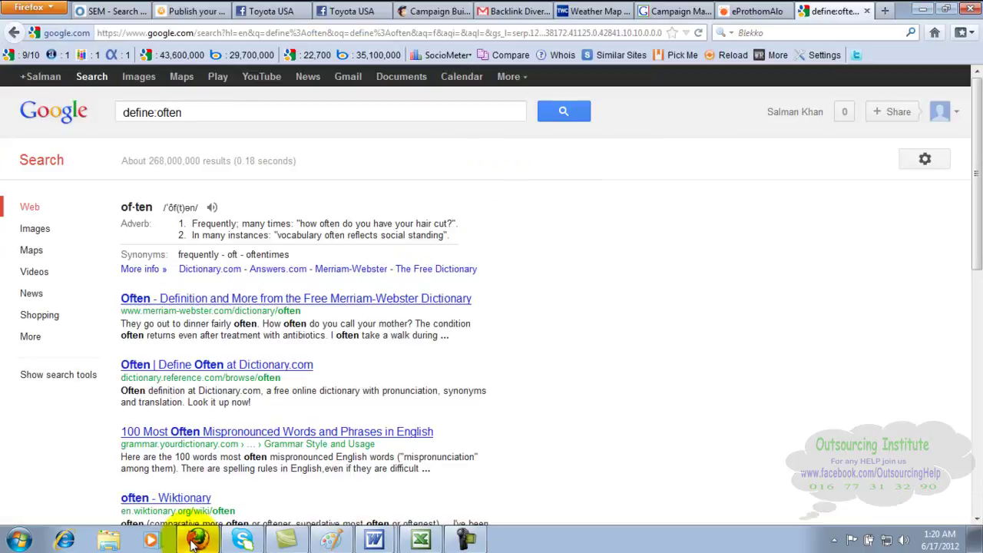
{"action": "left_click", "coordinate": [228, 115]}
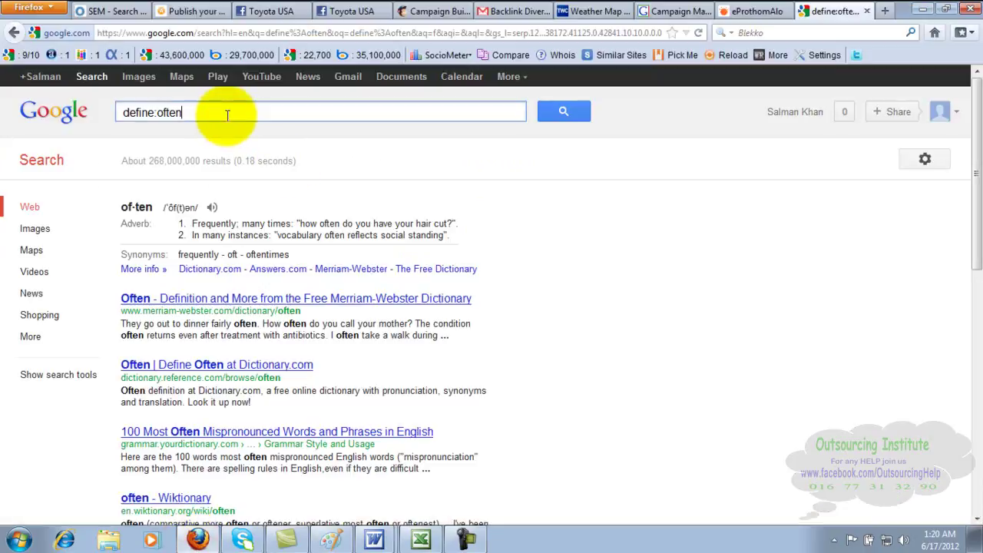
{"action": "key", "text": "BackSpace"}
{"action": "key", "text": "BackSpace"}
{"action": "key", "text": "BackSpace"}
{"action": "key", "text": "BackSpace"}
{"action": "key", "text": "BackSpace"}
{"action": "key", "text": "BackSpace"}
{"action": "key", "text": "BackSpace"}
{"action": "key", "text": "BackSpace"}
{"action": "key", "text": "BackSpace"}
{"action": "key", "text": "BackSpace"}
{"action": "key", "text": "BackSpace"}
{"action": "type", "text": "15 ton"}
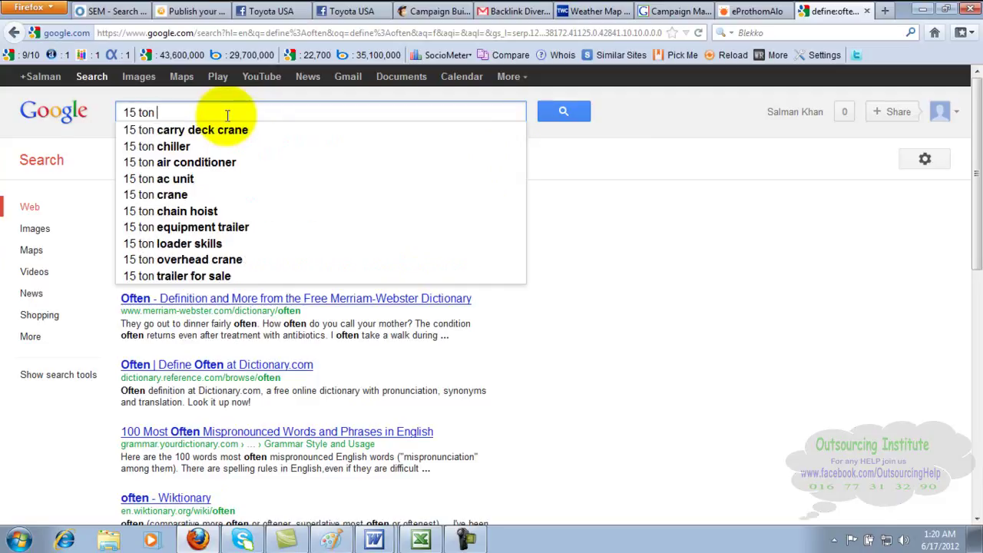
{"action": "left_click", "coordinate": [330, 541]}
{"action": "left_click", "coordinate": [198, 539]}
{"action": "type", "text": "in"}
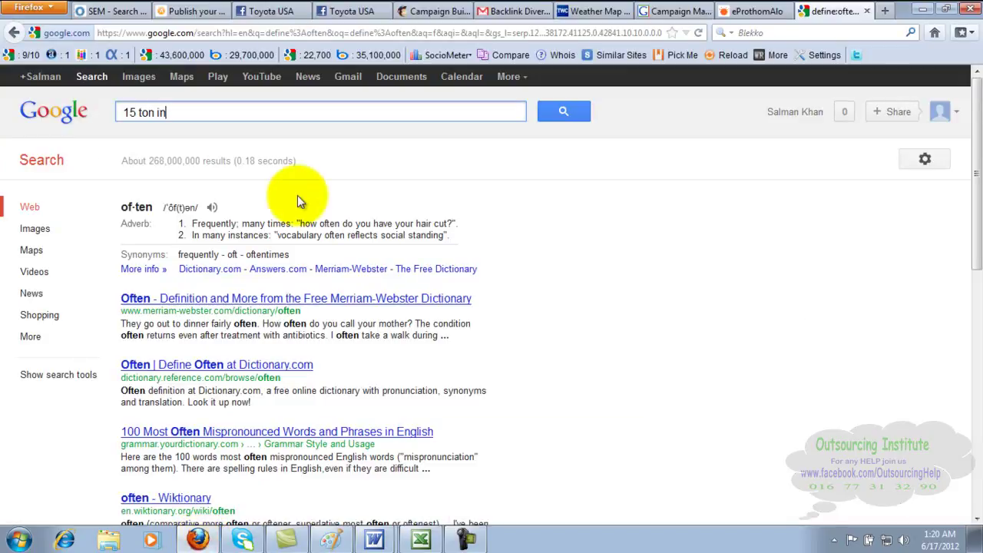
{"action": "type", "text": " ki"}
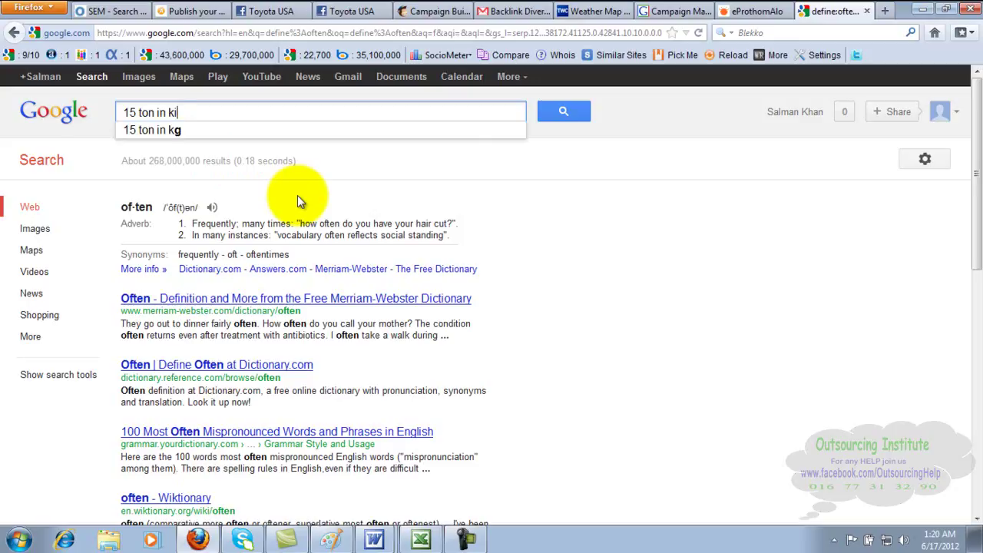
{"action": "key", "text": "BackSpace"}
{"action": "type", "text": "g"}
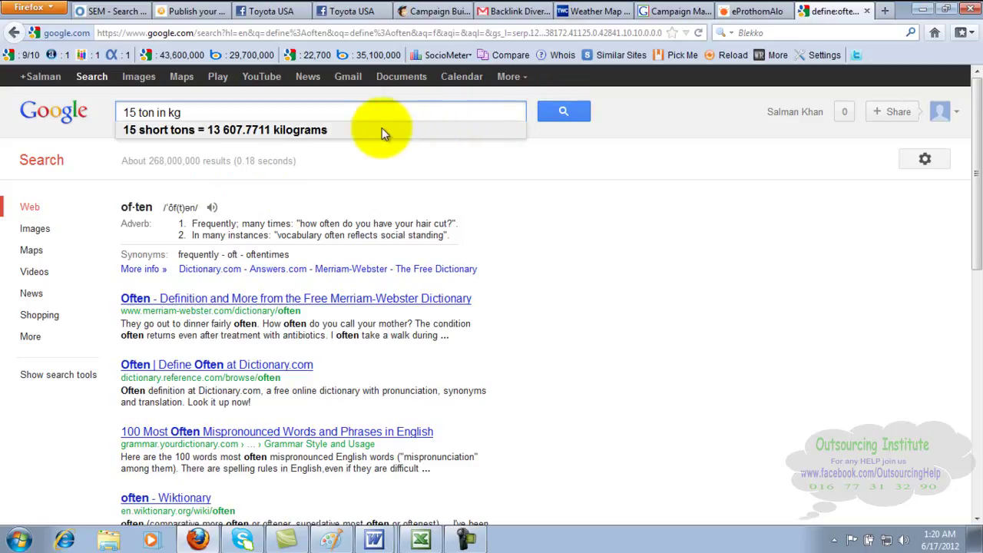
{"action": "left_click", "coordinate": [563, 113]}
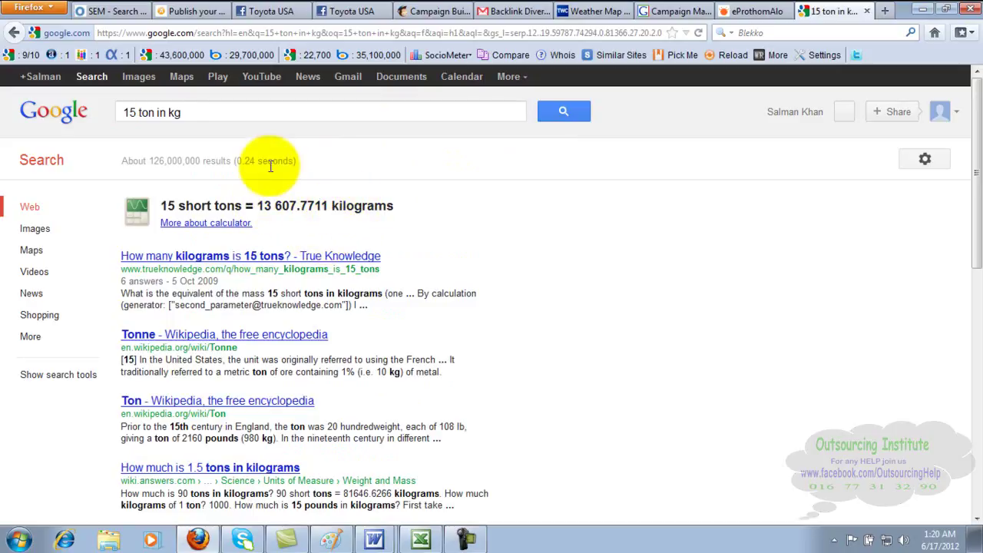
Replace the unit conversion query with a search for "25$ in taka".
{"action": "left_click", "coordinate": [217, 108]}
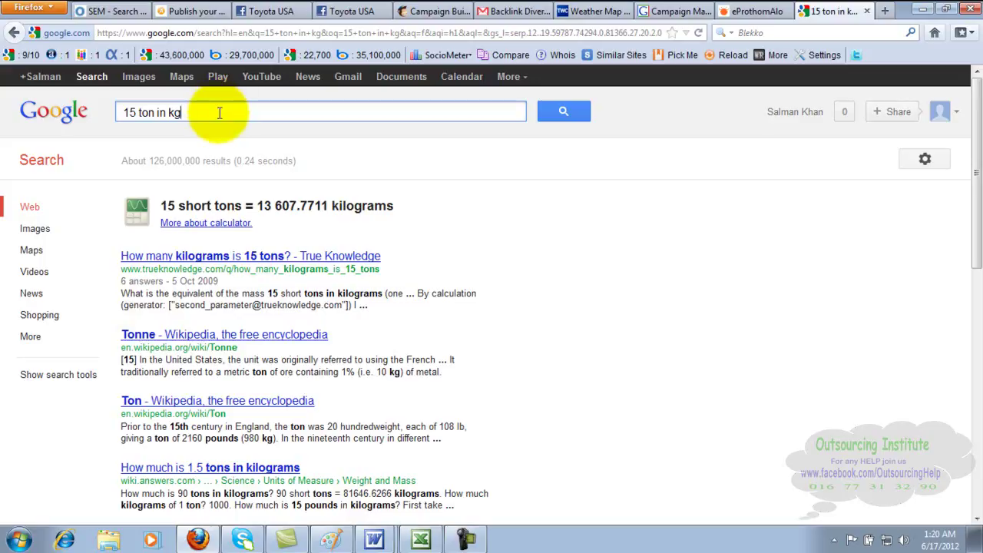
{"action": "key", "text": "BackSpace"}
{"action": "key", "text": "BackSpace"}
{"action": "key", "text": "BackSpace"}
{"action": "key", "text": "BackSpace"}
{"action": "key", "text": "BackSpace"}
{"action": "key", "text": "BackSpace"}
{"action": "key", "text": "BackSpace"}
{"action": "key", "text": "BackSpace"}
{"action": "key", "text": "BackSpace"}
{"action": "key", "text": "BackSpace"}
{"action": "key", "text": "BackSpace"}
{"action": "key", "text": "BackSpace"}
{"action": "type", "text": "25"}
{"action": "key", "text": "BackSpace"}
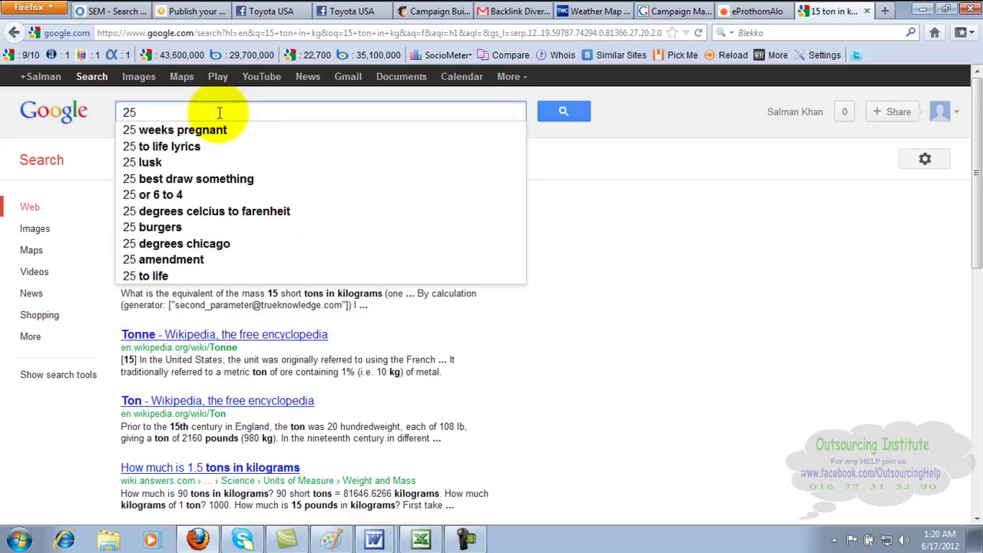
{"action": "type", "text": "$ "}
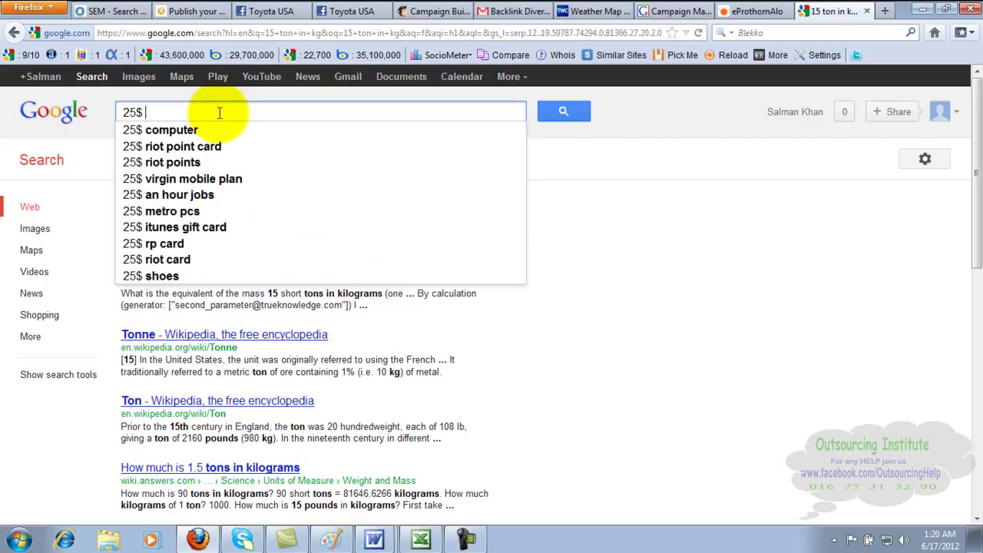
{"action": "type", "text": "in taka"}
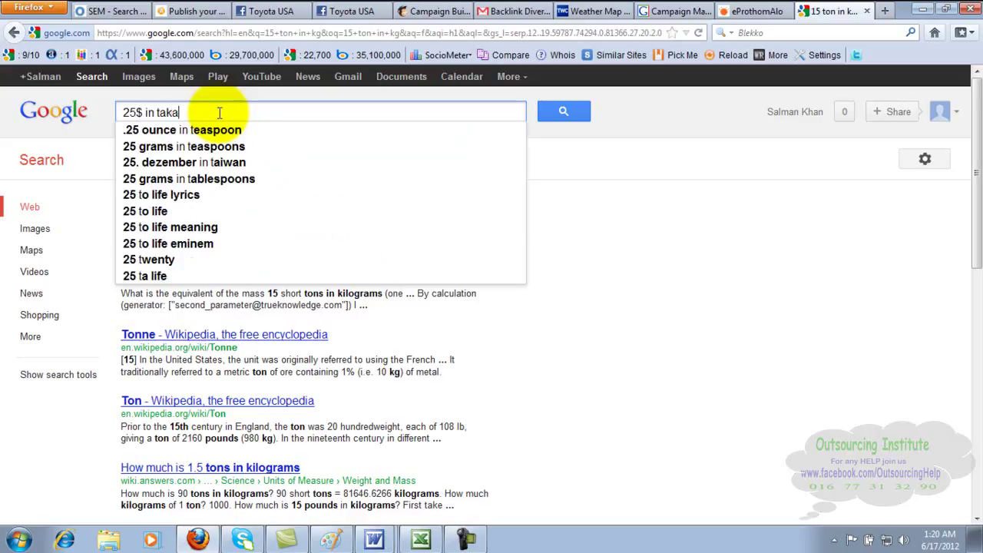
{"action": "key", "text": "Return"}
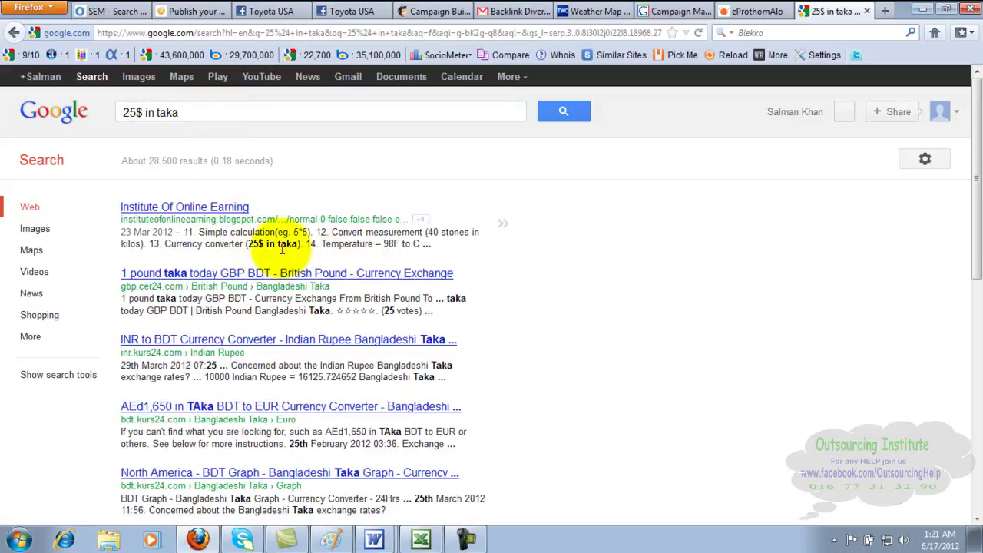
{"action": "left_click", "coordinate": [336, 316]}
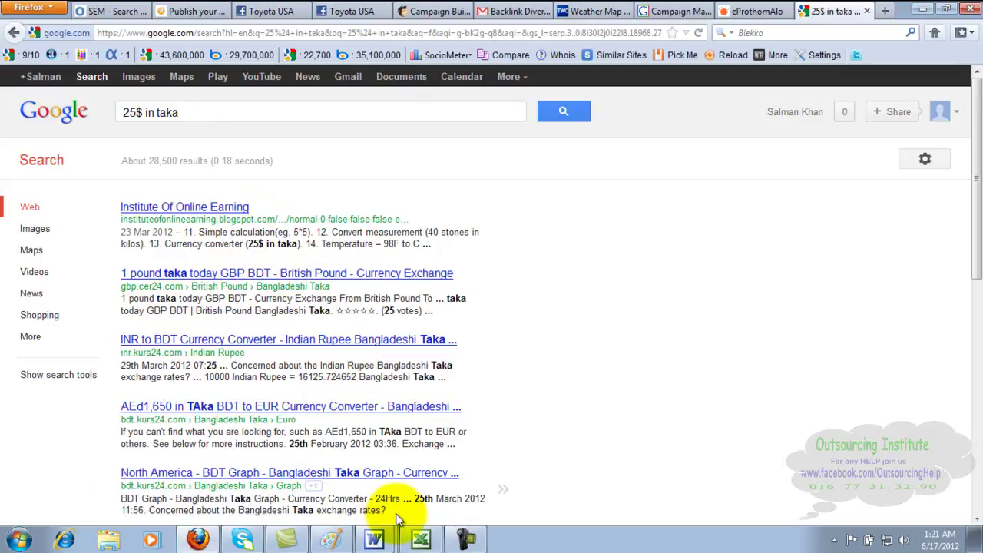
Search for the suggested query "98 f to celcius" and highlight the temperature conversion in the Yahoo! Answers result.
{"action": "left_click", "coordinate": [219, 112]}
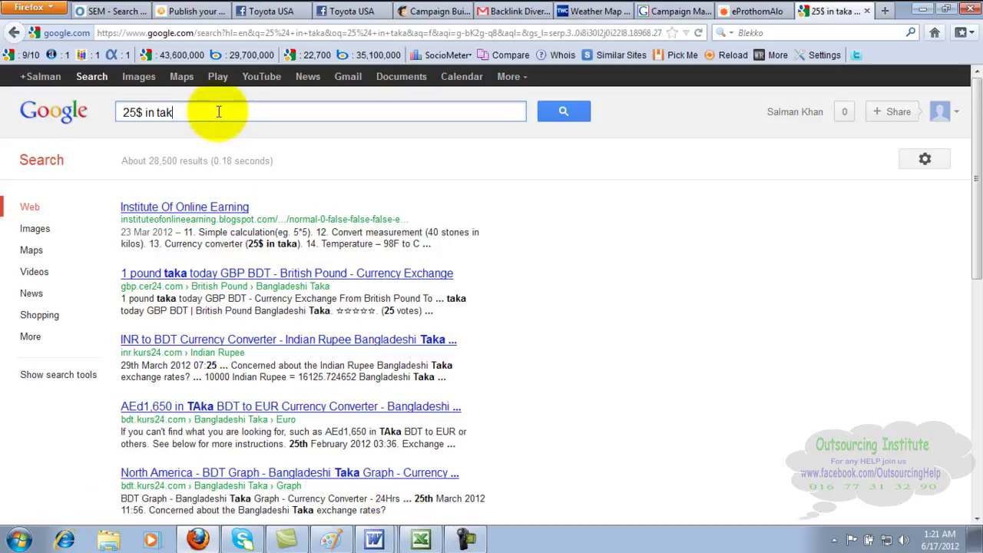
{"action": "key", "text": "BackSpace"}
{"action": "key", "text": "BackSpace"}
{"action": "key", "text": "BackSpace"}
{"action": "key", "text": "BackSpace"}
{"action": "key", "text": "BackSpace"}
{"action": "key", "text": "BackSpace"}
{"action": "key", "text": "BackSpace"}
{"action": "key", "text": "BackSpace"}
{"action": "key", "text": "BackSpace"}
{"action": "key", "text": "BackSpace"}
{"action": "type", "text": "98F"}
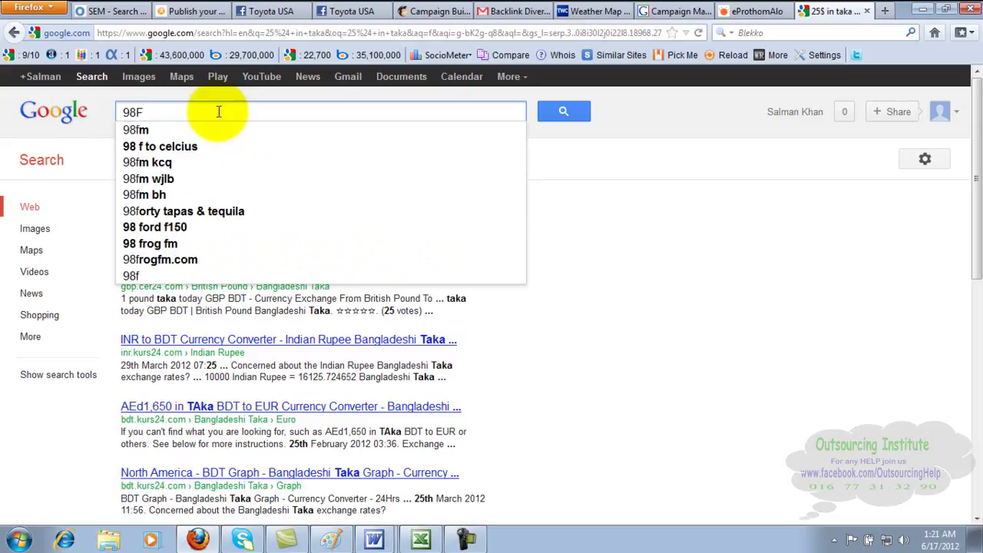
{"action": "type", "text": "to"}
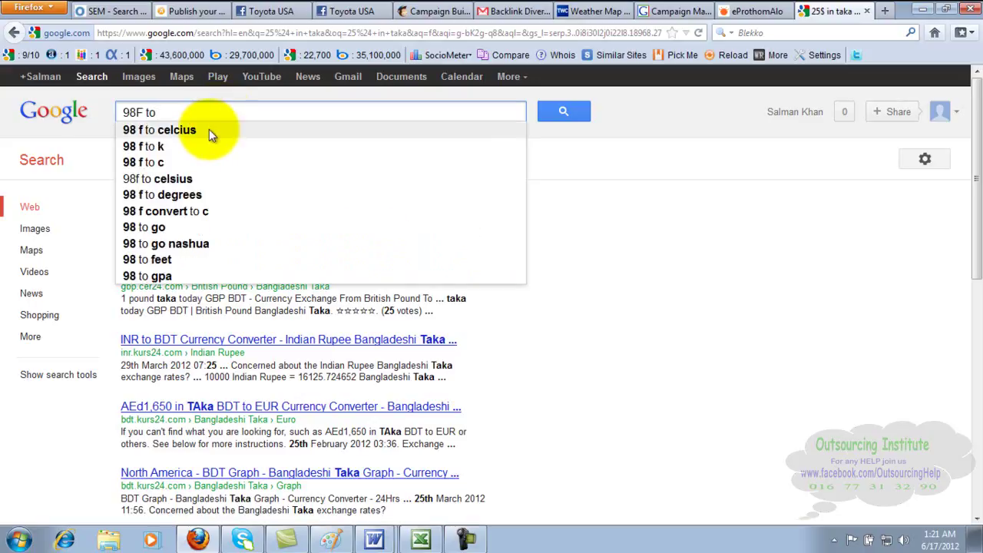
{"action": "left_click", "coordinate": [209, 130]}
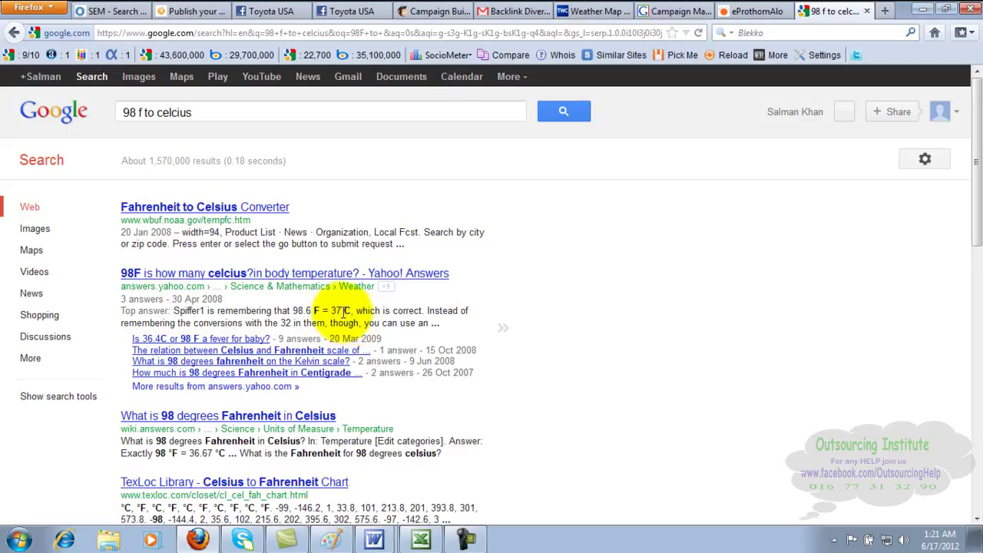
{"action": "left_click_drag", "start_coordinate": [298, 310], "coordinate": [360, 308]}
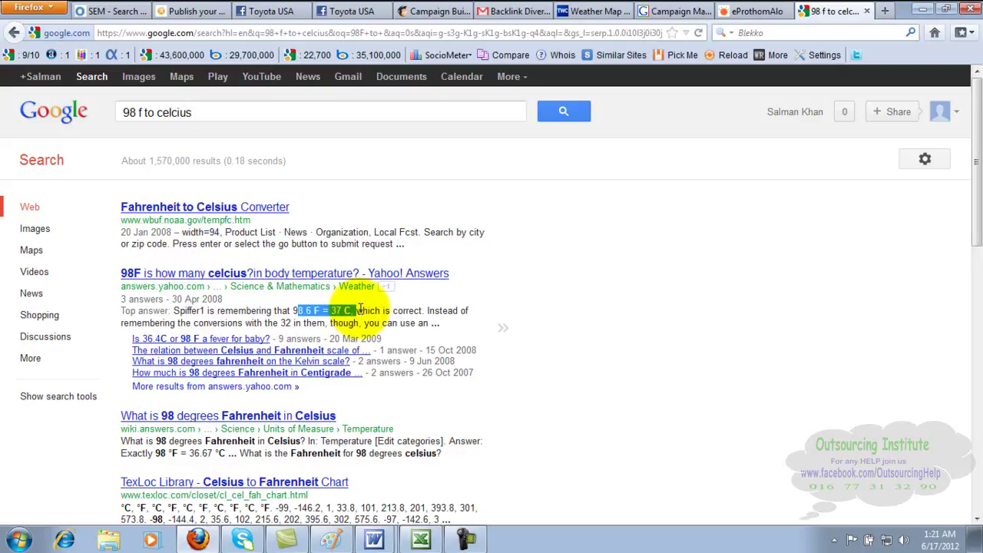
Switch to Paint and handwrite note 22 as "Roman 1946" below the conversion note.
{"action": "left_click", "coordinate": [338, 543]}
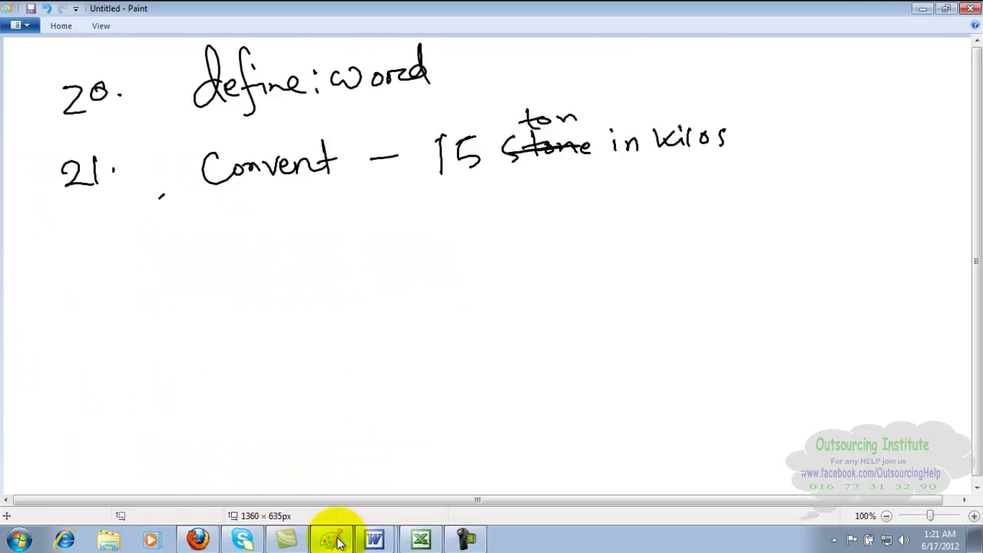
{"action": "left_click_drag", "start_coordinate": [61, 237], "coordinate": [65, 224]}
{"action": "mouse_move", "coordinate": [68, 269]}
{"action": "left_mouse_down"}
{"action": "mouse_move", "coordinate": [94, 292]}
{"action": "mouse_move", "coordinate": [120, 291]}
{"action": "left_mouse_up"}
{"action": "left_click", "coordinate": [129, 272]}
{"action": "mouse_move", "coordinate": [188, 236]}
{"action": "left_mouse_down"}
{"action": "mouse_move", "coordinate": [193, 257]}
{"action": "mouse_move", "coordinate": [315, 247]}
{"action": "left_mouse_up"}
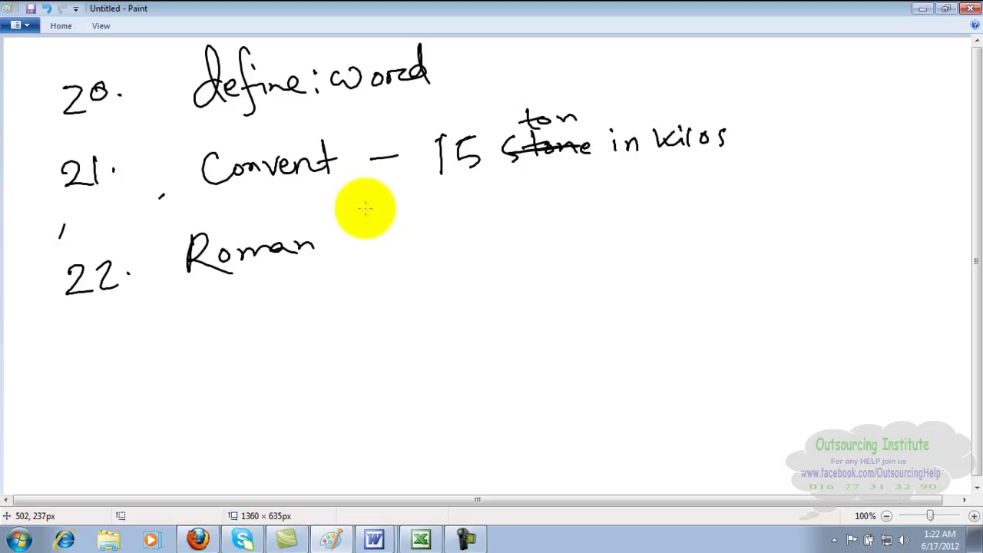
{"action": "mouse_move", "coordinate": [366, 237]}
{"action": "left_mouse_down"}
{"action": "mouse_move", "coordinate": [366, 269]}
{"action": "mouse_move", "coordinate": [382, 265]}
{"action": "left_mouse_up"}
{"action": "mouse_move", "coordinate": [416, 231]}
{"action": "left_mouse_down"}
{"action": "mouse_move", "coordinate": [411, 241]}
{"action": "mouse_move", "coordinate": [427, 245]}
{"action": "left_mouse_up"}
{"action": "mouse_move", "coordinate": [423, 227]}
{"action": "left_mouse_down"}
{"action": "mouse_move", "coordinate": [425, 254]}
{"action": "mouse_move", "coordinate": [451, 247]}
{"action": "left_mouse_up"}
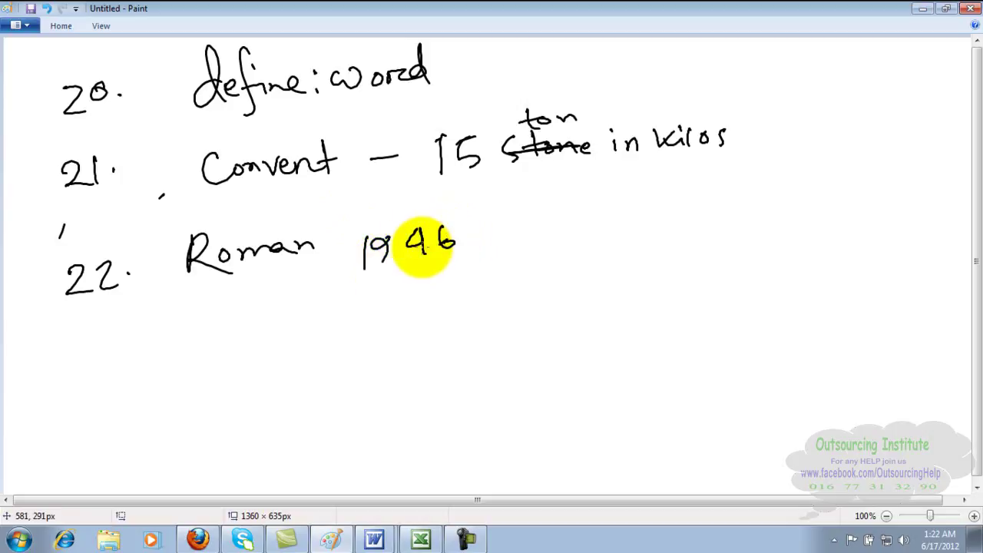
Switch to Firefox, search for the suggested query "1946 in roman numerals" and highlight the Roman numeral in the calculator result.
{"action": "left_click", "coordinate": [209, 542]}
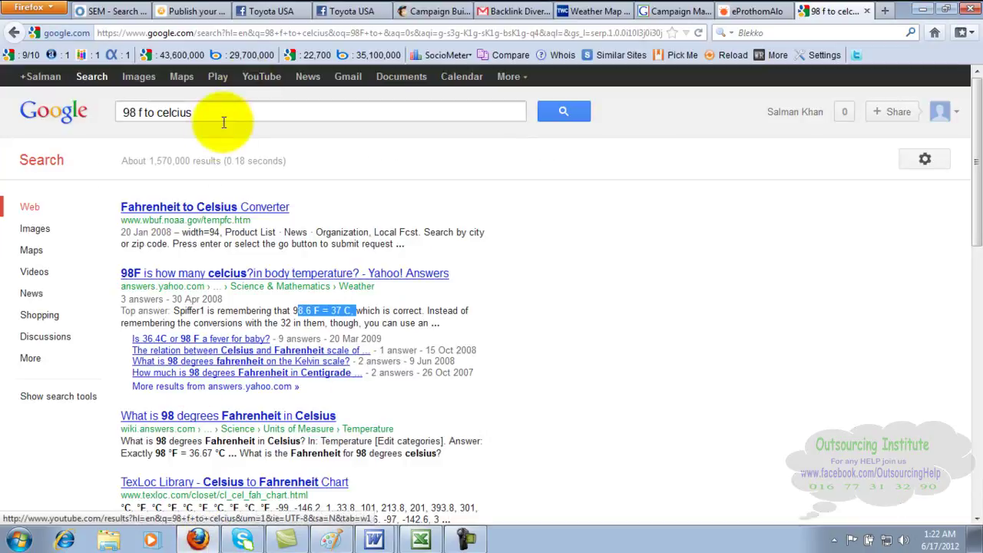
{"action": "triple_click", "coordinate": [209, 116]}
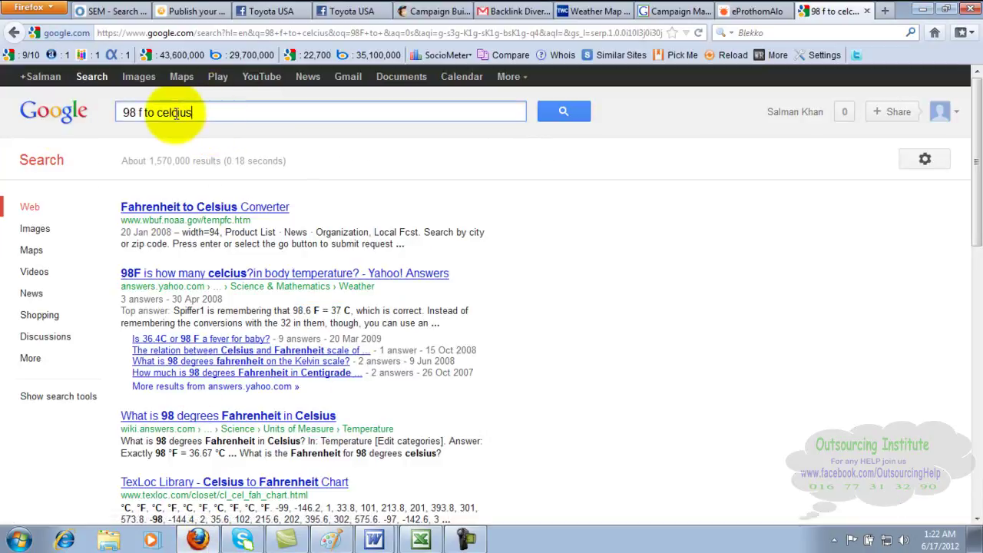
{"action": "type", "text": "19"}
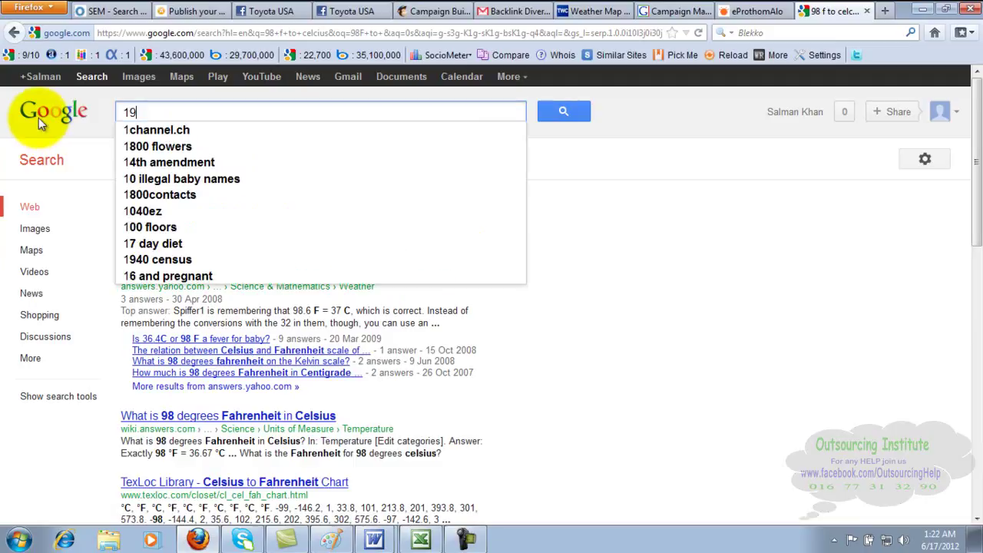
{"action": "type", "text": "46 "}
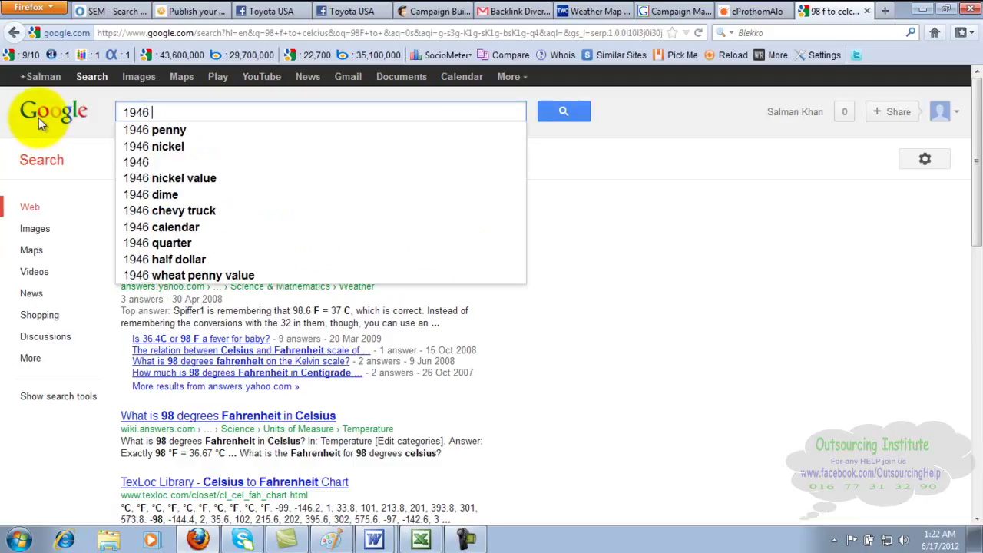
{"action": "type", "text": "in roma"}
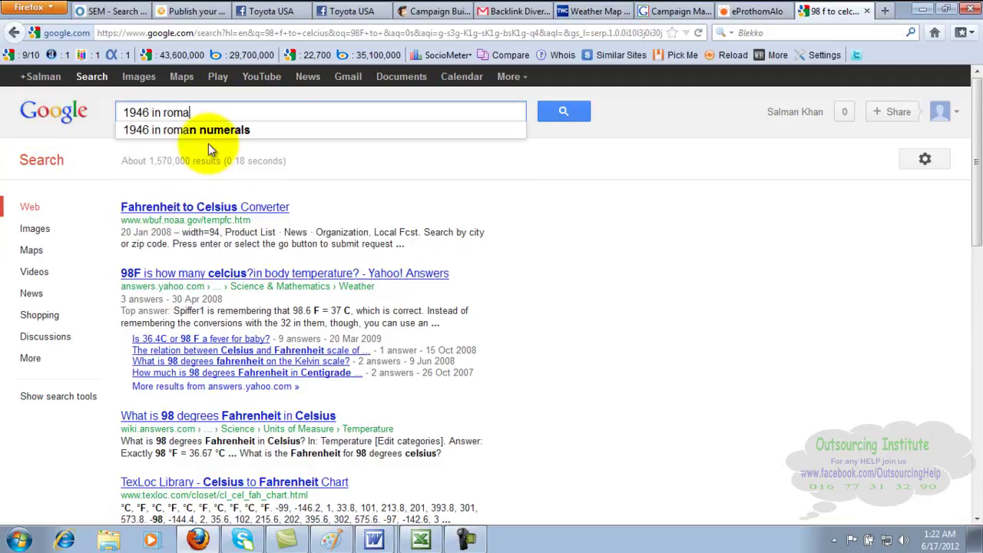
{"action": "left_click", "coordinate": [224, 132]}
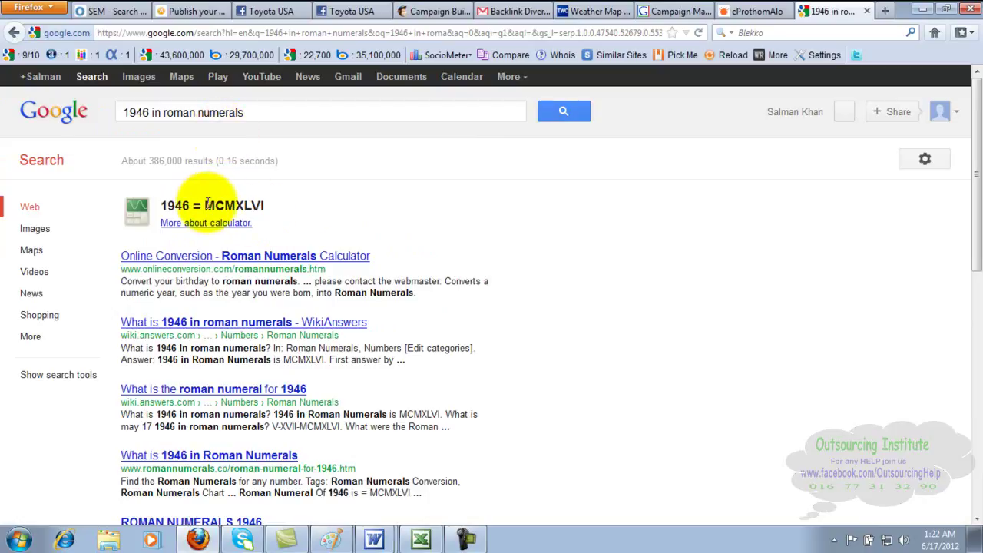
{"action": "double_click", "coordinate": [244, 208]}
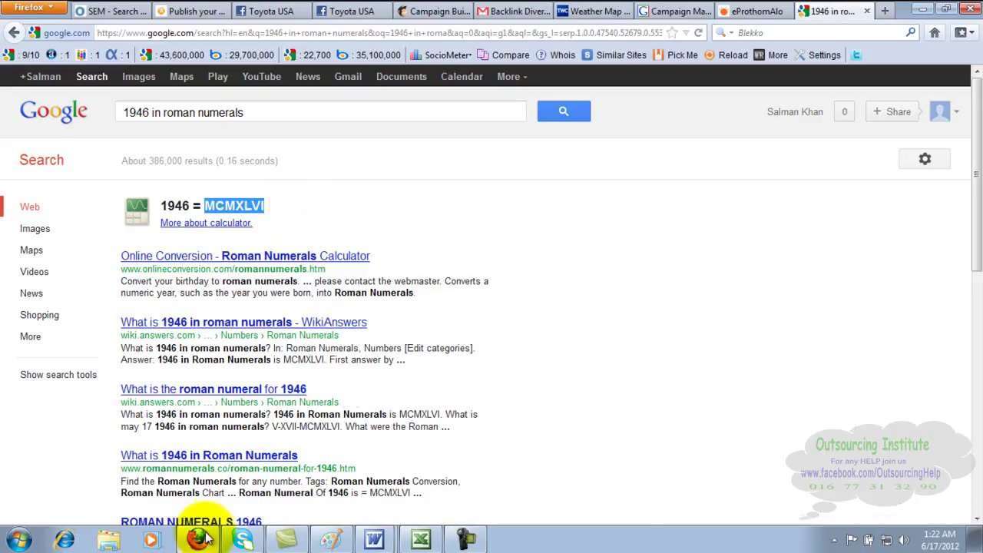
Switch to Paint and handwrite note 23 as "time city" below the Roman numeral note.
{"action": "left_click", "coordinate": [342, 544]}
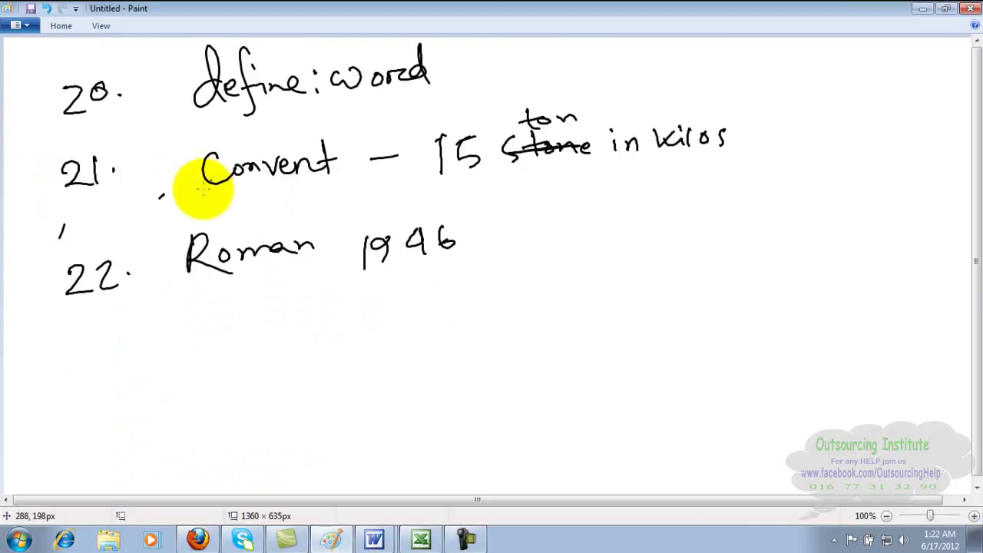
{"action": "left_click_drag", "start_coordinate": [79, 340], "coordinate": [101, 360]}
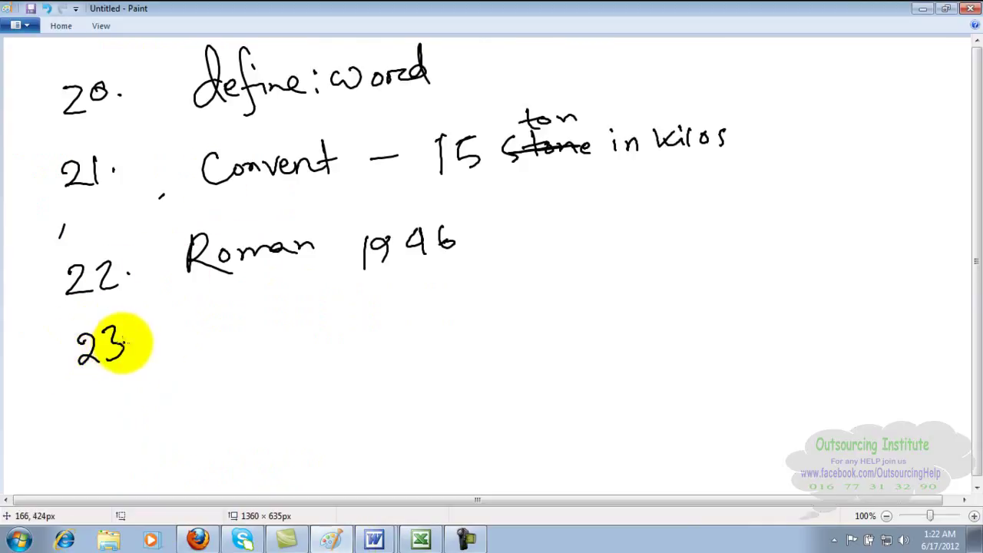
{"action": "mouse_move", "coordinate": [187, 318]}
{"action": "left_mouse_down"}
{"action": "mouse_move", "coordinate": [200, 352]}
{"action": "mouse_move", "coordinate": [198, 332]}
{"action": "mouse_move", "coordinate": [206, 351]}
{"action": "mouse_move", "coordinate": [259, 332]}
{"action": "left_mouse_up"}
{"action": "left_click", "coordinate": [203, 317]}
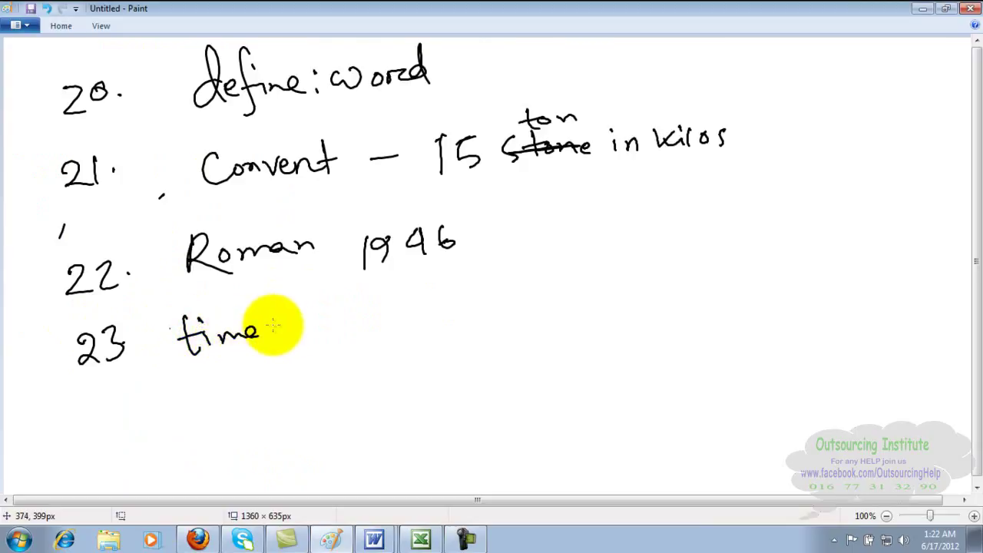
{"action": "left_click_drag", "start_coordinate": [310, 318], "coordinate": [327, 336]}
{"action": "left_click", "coordinate": [316, 315]}
{"action": "left_click_drag", "start_coordinate": [320, 323], "coordinate": [331, 323]}
{"action": "left_click_drag", "start_coordinate": [334, 323], "coordinate": [342, 353]}
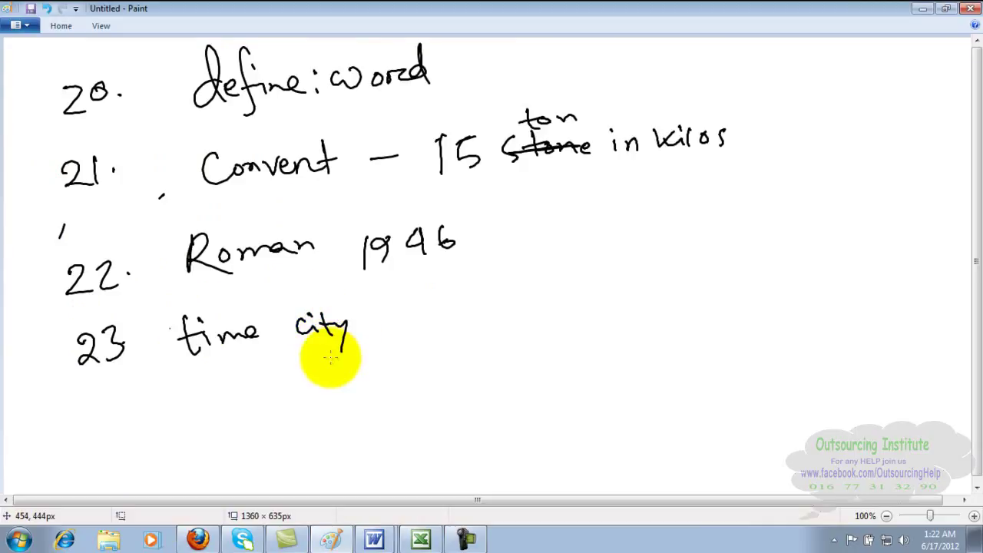
Switch to Firefox and replace the Roman numeral query with a search for the suggested "time new york".
{"action": "left_click", "coordinate": [202, 538]}
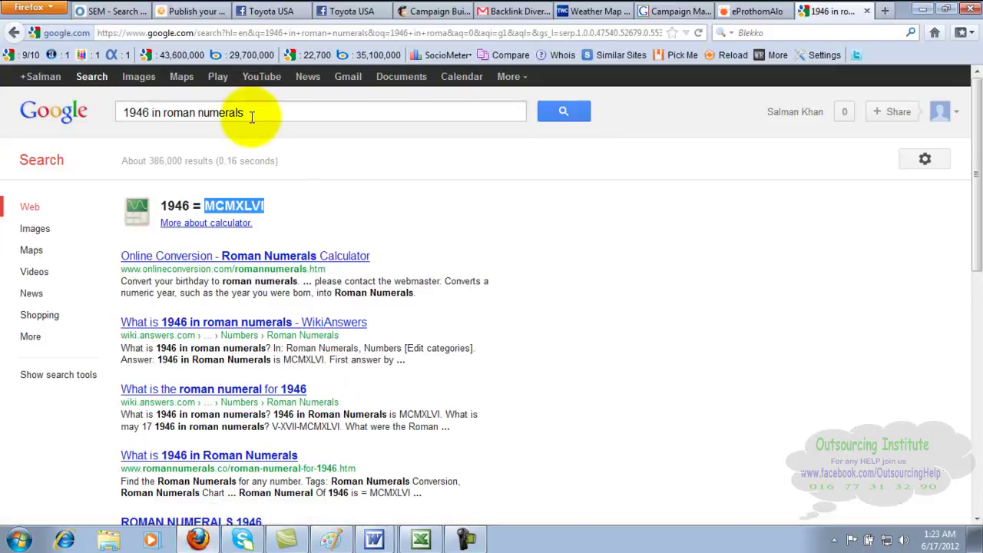
{"action": "triple_click", "coordinate": [251, 116]}
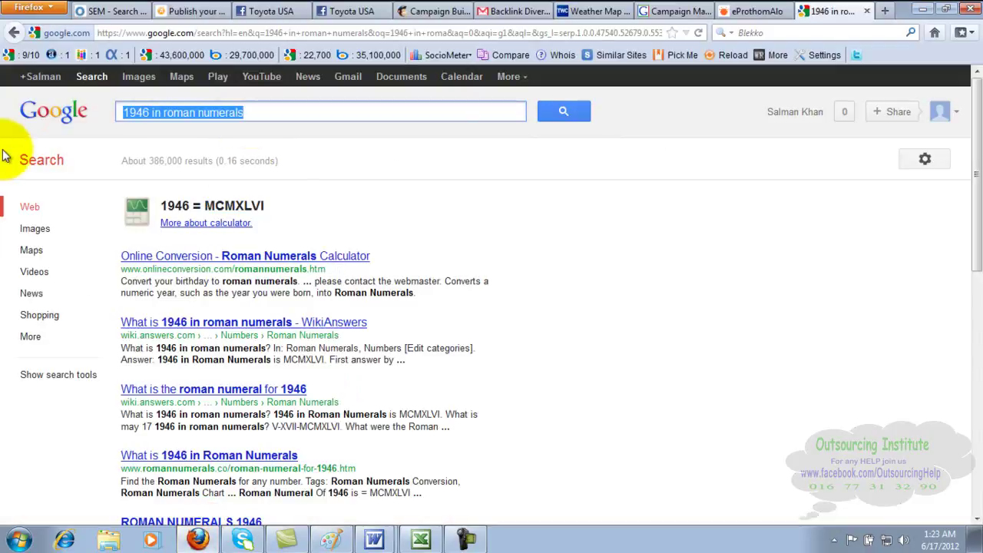
{"action": "type", "text": "time"}
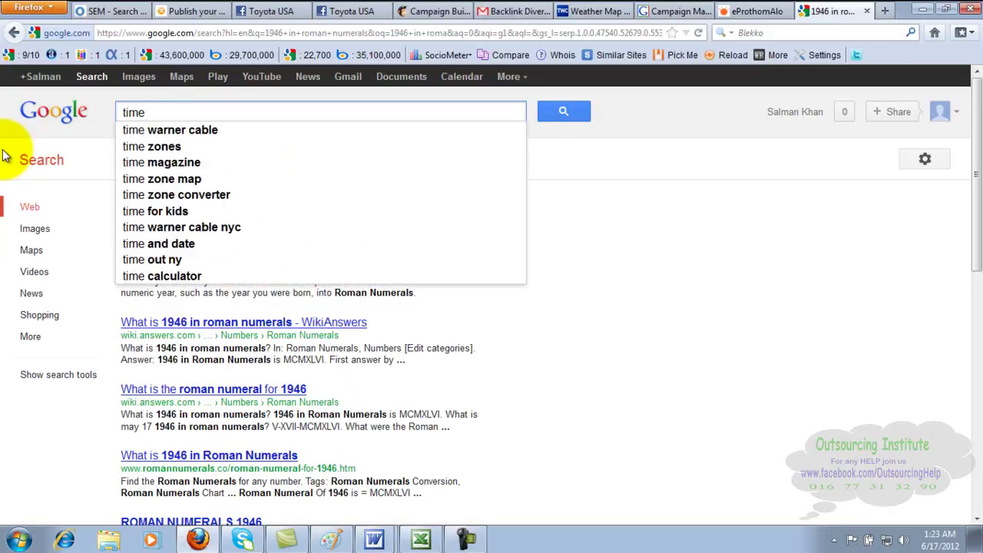
{"action": "type", "text": " new"}
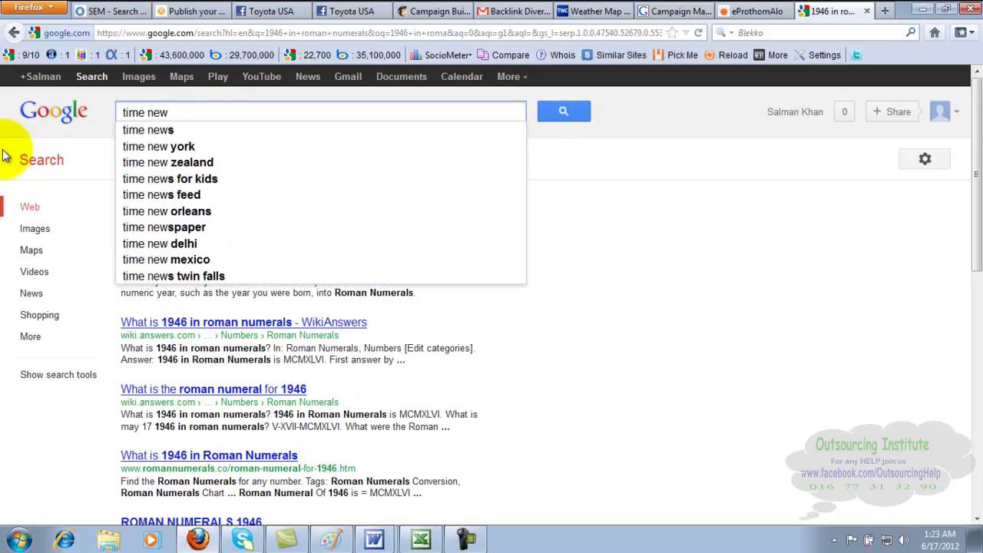
{"action": "left_click", "coordinate": [173, 147]}
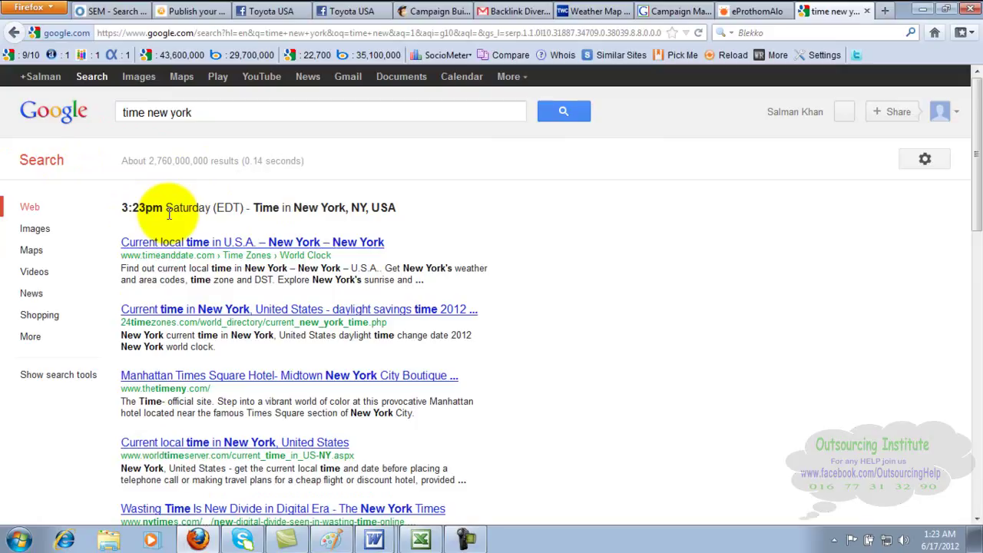
Replace the New York time query with a search for "time dhaka".
{"action": "left_click_drag", "start_coordinate": [226, 111], "coordinate": [33, 105]}
{"action": "type", "text": "time"}
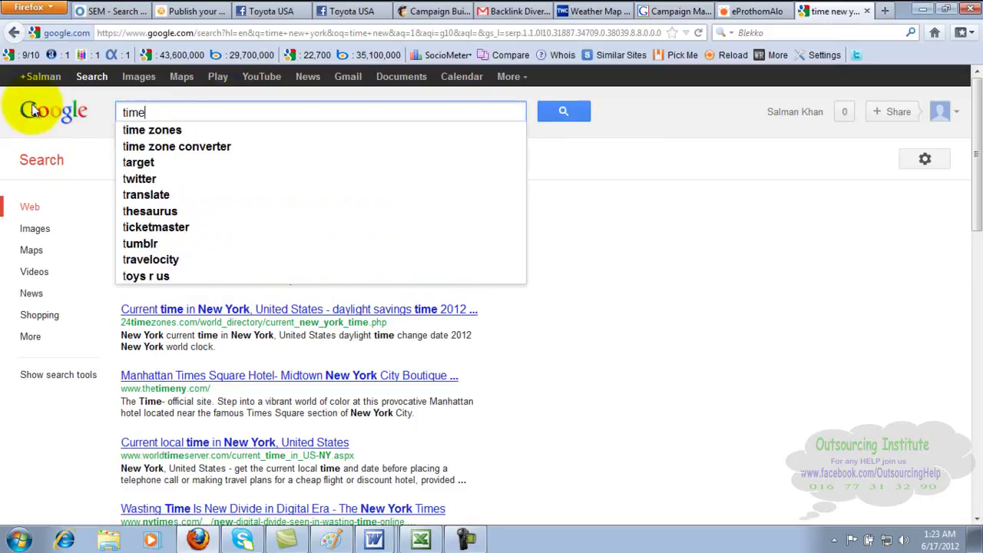
{"action": "type", "text": " dhaka"}
{"action": "key", "text": "Return"}
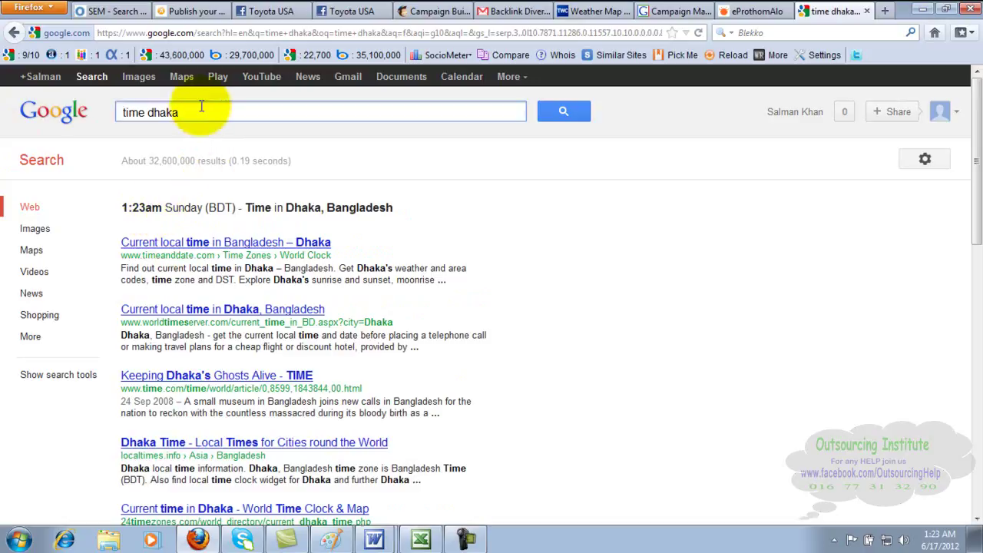
Replace the Dhaka time query with a search for the misspelled "spell:synchornization".
{"action": "key", "text": "BackSpace"}
{"action": "key", "text": "BackSpace"}
{"action": "key", "text": "BackSpace"}
{"action": "key", "text": "BackSpace"}
{"action": "key", "text": "BackSpace"}
{"action": "key", "text": "BackSpace"}
{"action": "key", "text": "BackSpace"}
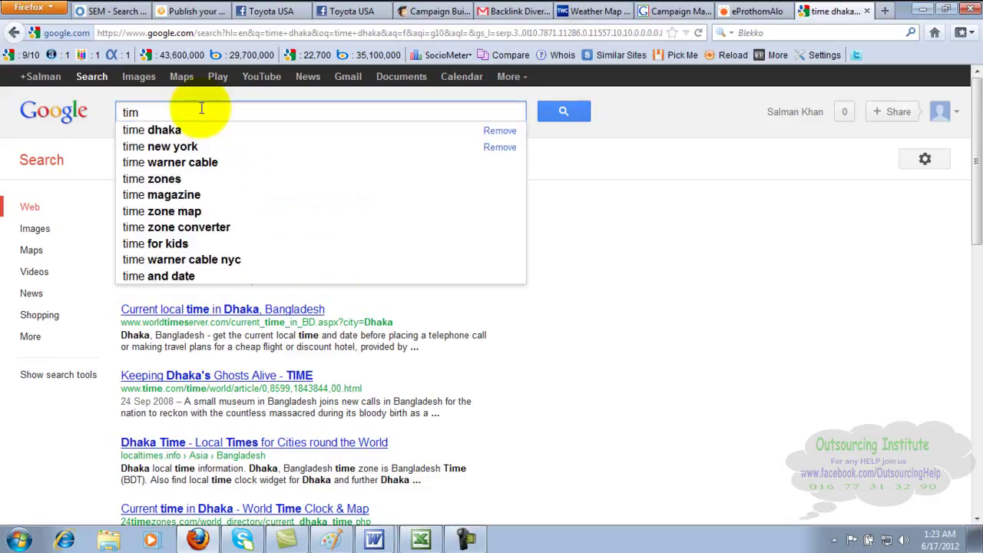
{"action": "key", "text": "BackSpace"}
{"action": "key", "text": "BackSpace"}
{"action": "key", "text": "BackSpace"}
{"action": "type", "text": "spell"}
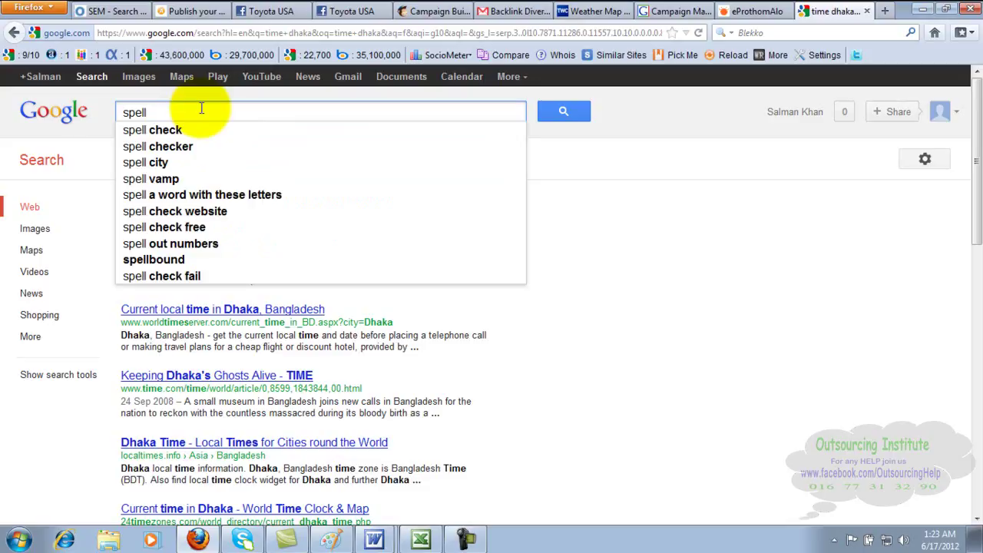
{"action": "type", "text": "sy"}
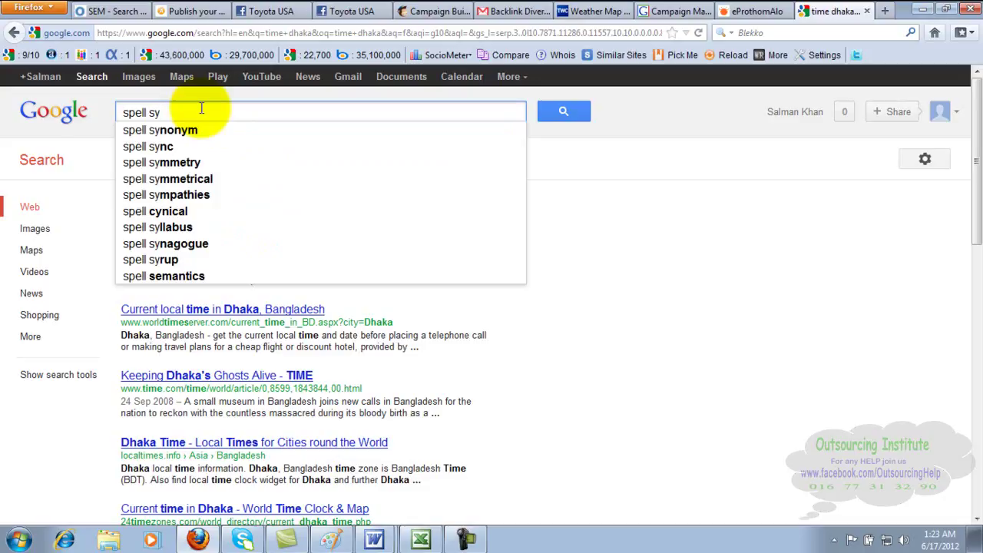
{"action": "key", "text": "BackSpace"}
{"action": "key", "text": "BackSpace"}
{"action": "key", "text": "BackSpace"}
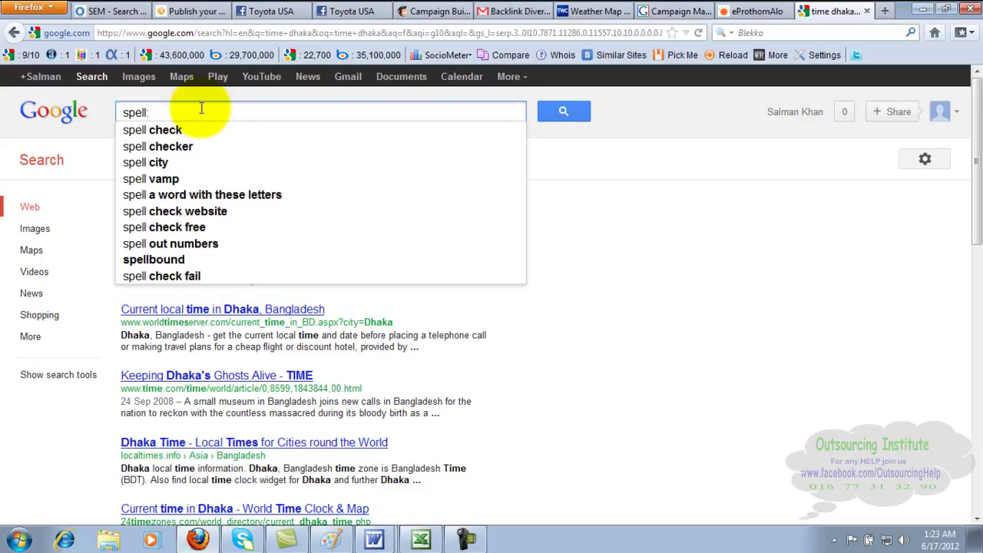
{"action": "type", "text": "synchorni"}
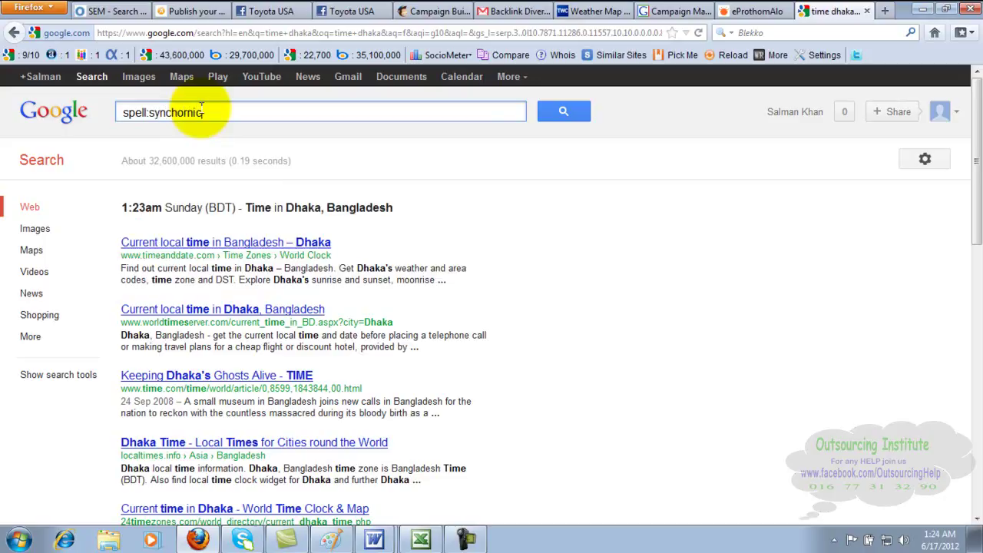
{"action": "type", "text": "zation"}
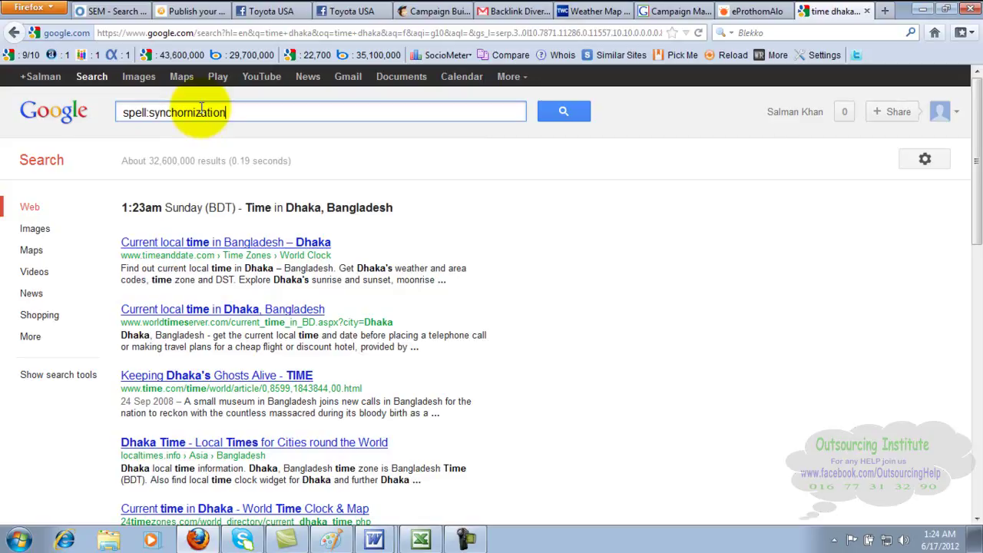
{"action": "left_click", "coordinate": [557, 111]}
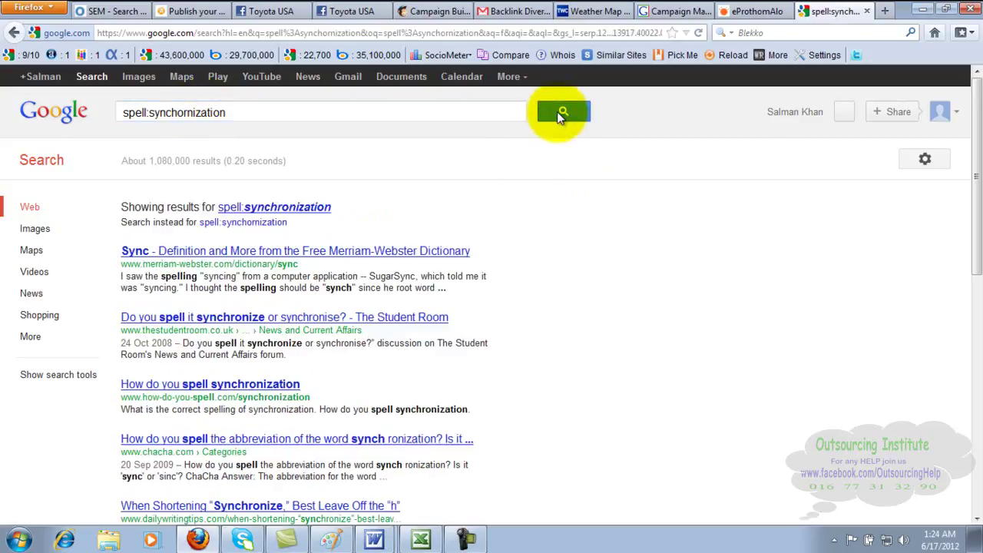
Switch to Paint and handwrite note 24 as "spell:word" below the time note.
{"action": "left_click", "coordinate": [332, 541]}
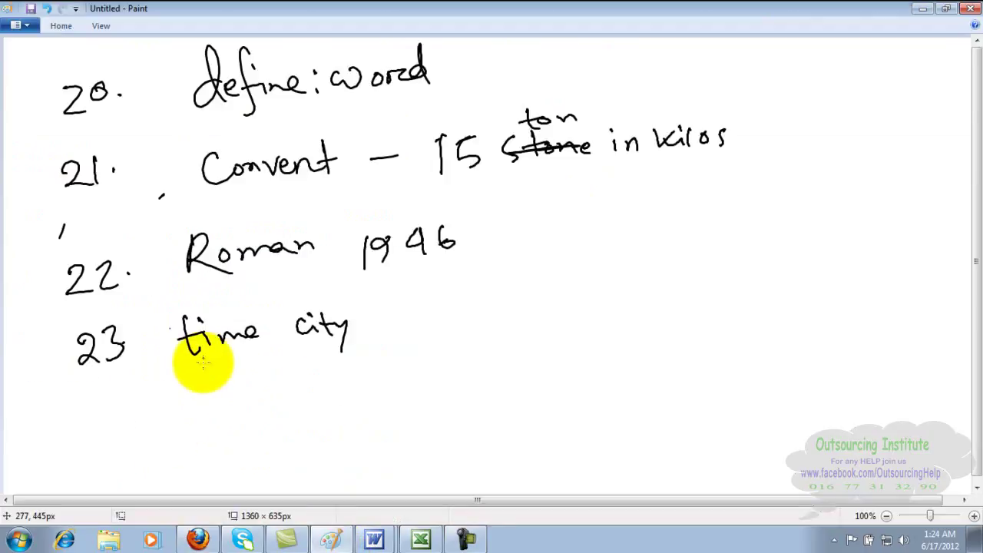
{"action": "mouse_move", "coordinate": [112, 401]}
{"action": "left_mouse_down"}
{"action": "mouse_move", "coordinate": [108, 410]}
{"action": "mouse_move", "coordinate": [126, 422]}
{"action": "left_mouse_up"}
{"action": "left_click_drag", "start_coordinate": [137, 395], "coordinate": [146, 424]}
{"action": "left_click", "coordinate": [154, 407]}
{"action": "mouse_move", "coordinate": [210, 385]}
{"action": "left_mouse_down"}
{"action": "mouse_move", "coordinate": [206, 418]}
{"action": "mouse_move", "coordinate": [231, 391]}
{"action": "mouse_move", "coordinate": [241, 401]}
{"action": "mouse_move", "coordinate": [298, 383]}
{"action": "mouse_move", "coordinate": [330, 391]}
{"action": "mouse_move", "coordinate": [352, 355]}
{"action": "left_mouse_up"}
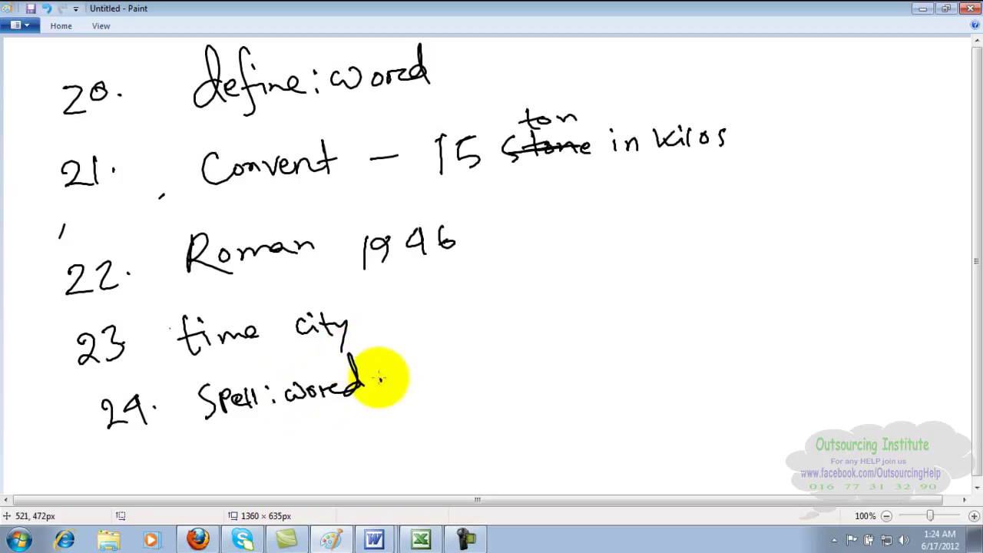
{"action": "left_click", "coordinate": [381, 378]}
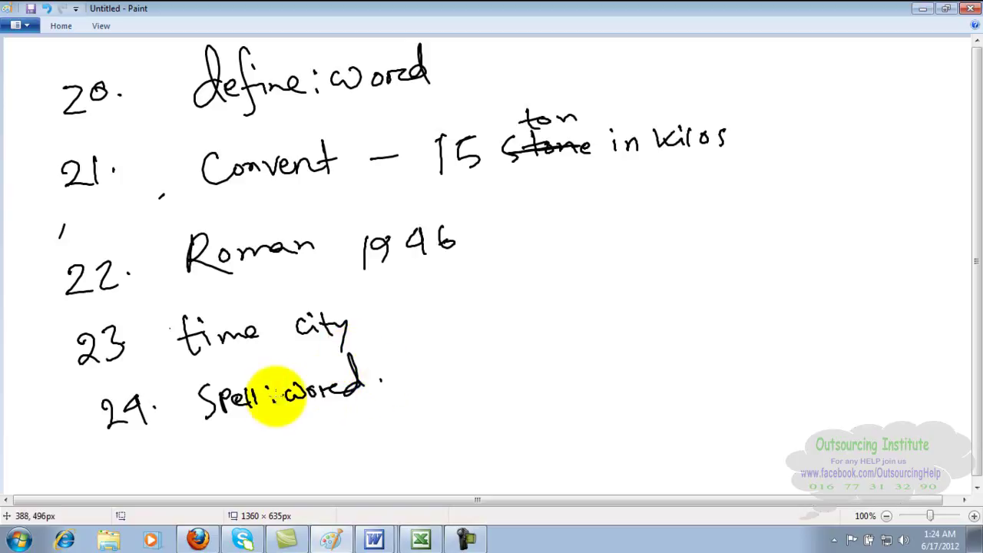
Switch to Firefox and open the results for Google's corrected query "spell:synchronization".
{"action": "left_click", "coordinate": [198, 540]}
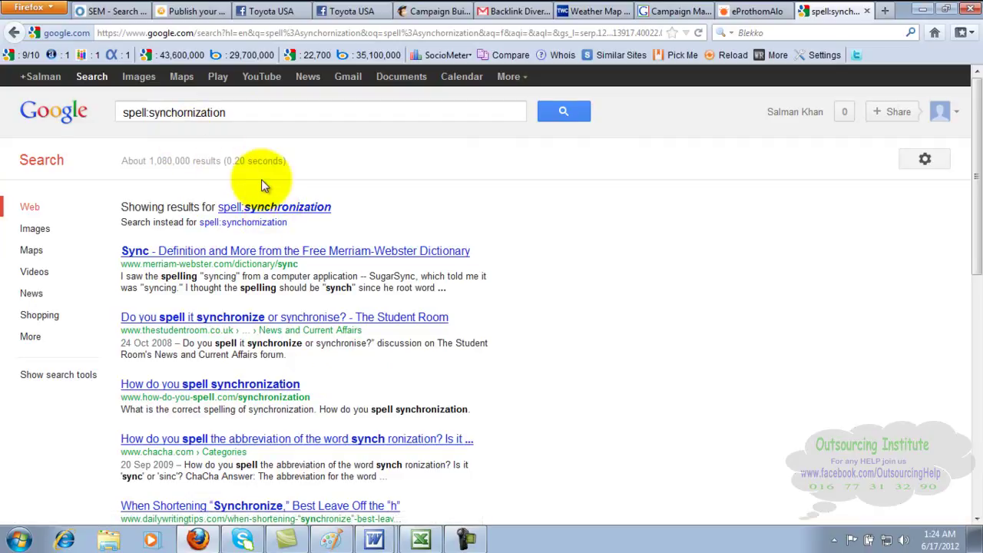
{"action": "left_click", "coordinate": [296, 213]}
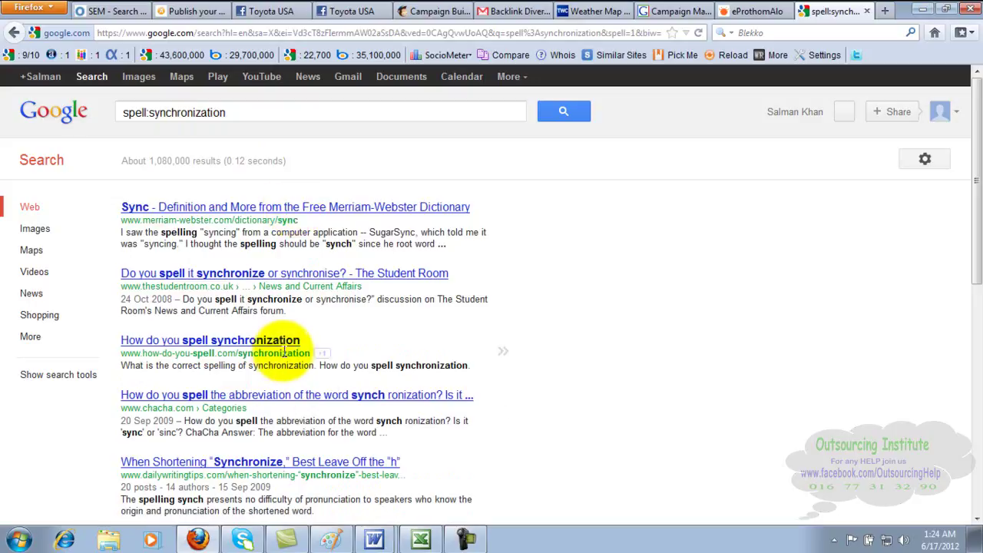
Replace the query with the partial word "synchronizat" to bring up search suggestions, and return to the Paint notes.
{"action": "left_click", "coordinate": [231, 111]}
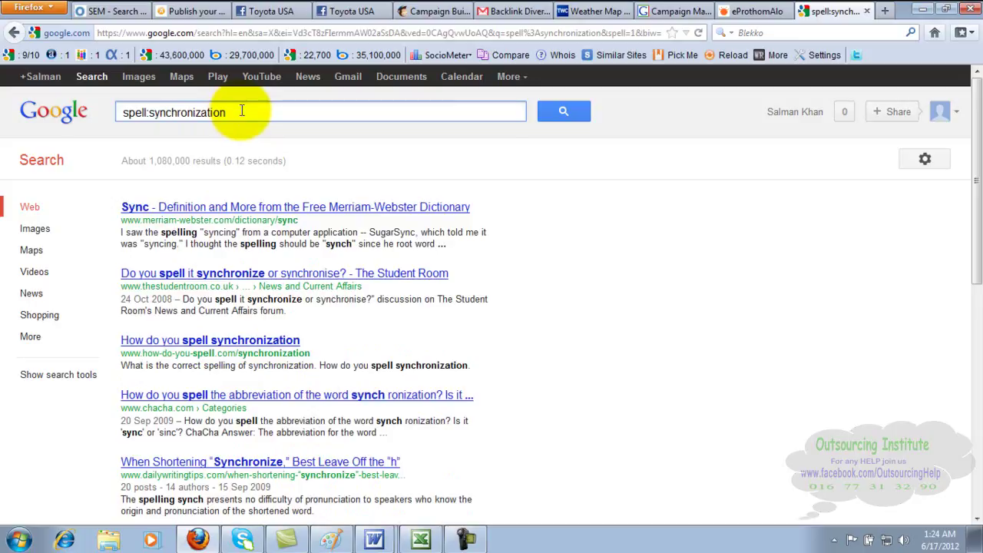
{"action": "key", "text": "BackSpace"}
{"action": "key", "text": "BackSpace"}
{"action": "key", "text": "BackSpace"}
{"action": "key", "text": "BackSpace"}
{"action": "key", "text": "BackSpace"}
{"action": "key", "text": "BackSpace"}
{"action": "key", "text": "BackSpace"}
{"action": "key", "text": "BackSpace"}
{"action": "key", "text": "BackSpace"}
{"action": "key", "text": "BackSpace"}
{"action": "key", "text": "BackSpace"}
{"action": "key", "text": "BackSpace"}
{"action": "key", "text": "BackSpace"}
{"action": "key", "text": "BackSpace"}
{"action": "key", "text": "BackSpace"}
{"action": "key", "text": "BackSpace"}
{"action": "key", "text": "BackSpace"}
{"action": "key", "text": "BackSpace"}
{"action": "key", "text": "BackSpace"}
{"action": "key", "text": "BackSpace"}
{"action": "key", "text": "BackSpace"}
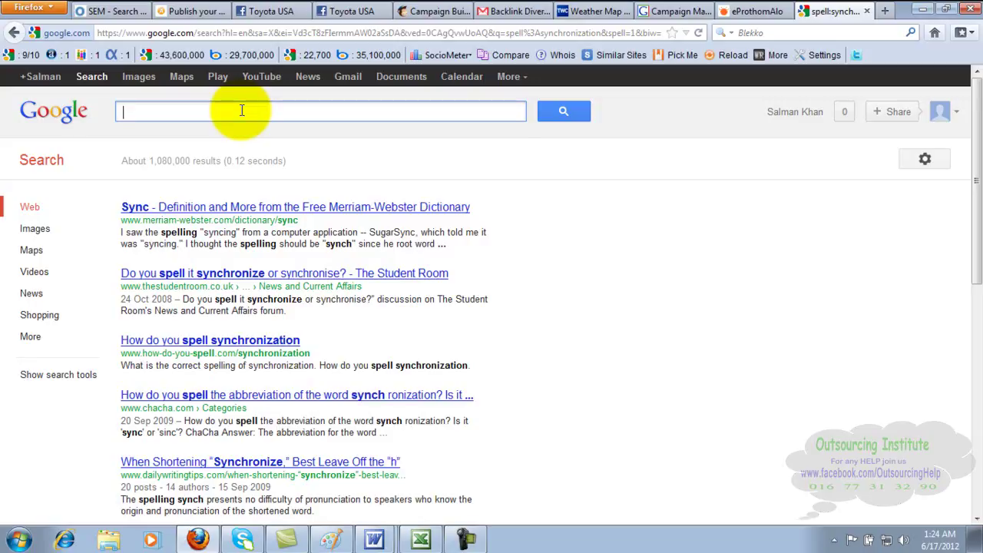
{"action": "type", "text": "syn"}
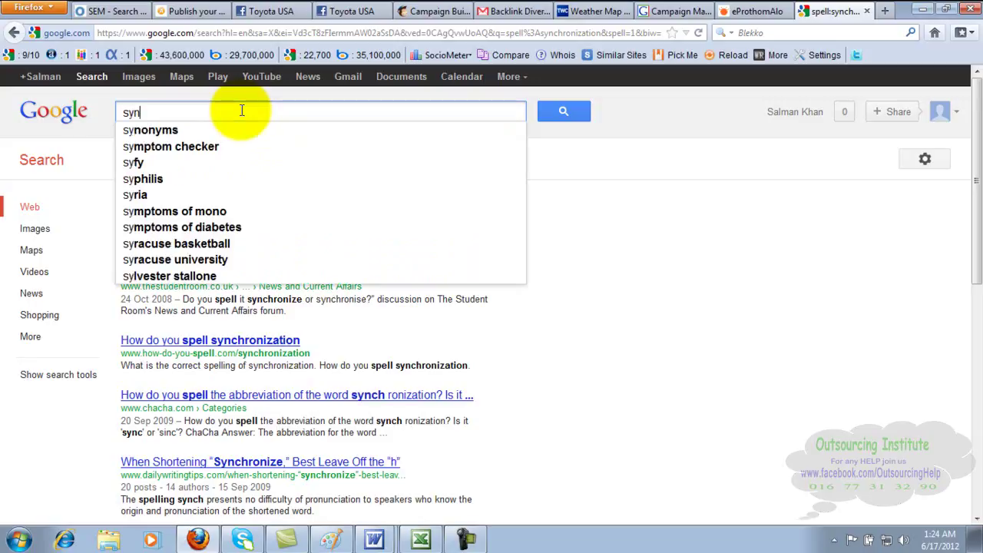
{"action": "type", "text": "chro"}
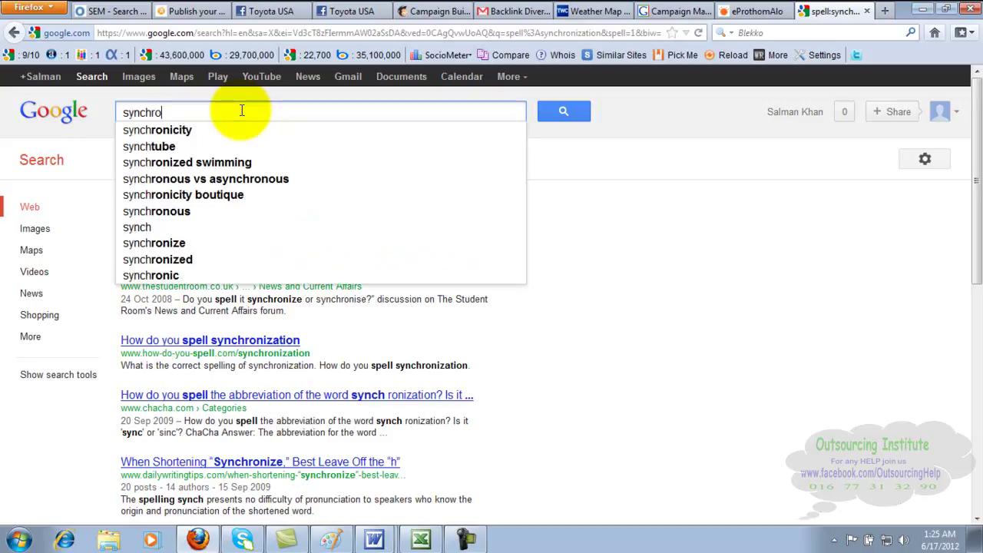
{"action": "type", "text": "ni"}
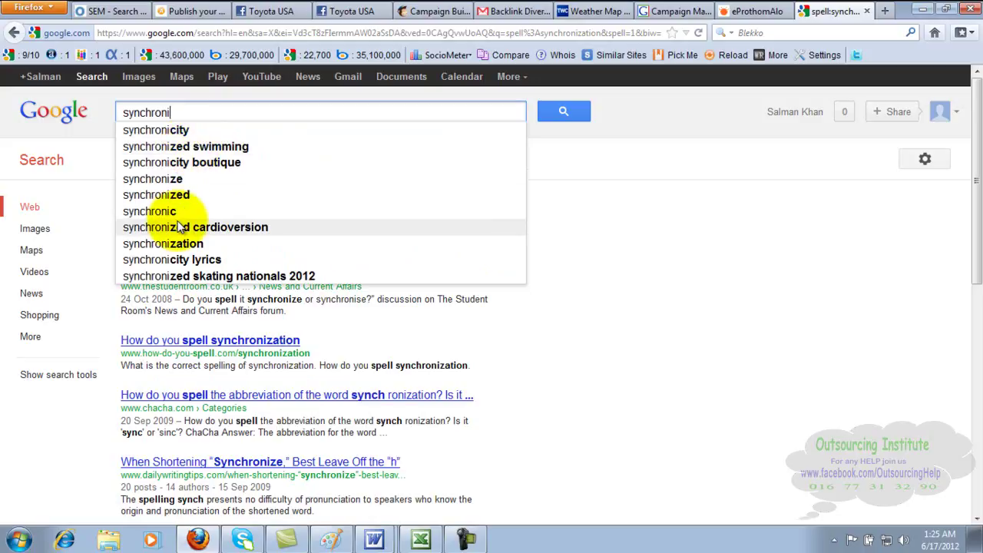
{"action": "type", "text": "zat"}
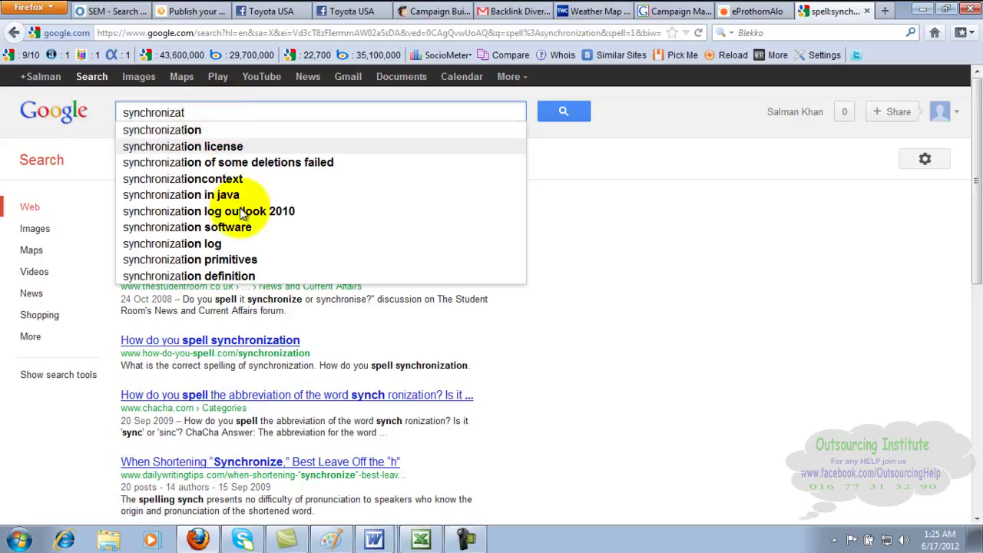
{"action": "left_click", "coordinate": [332, 540]}
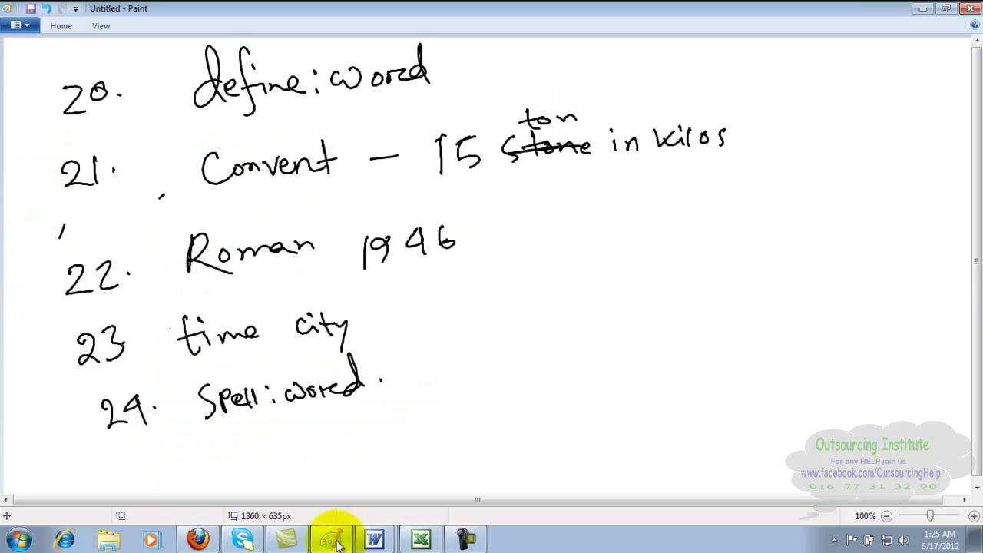